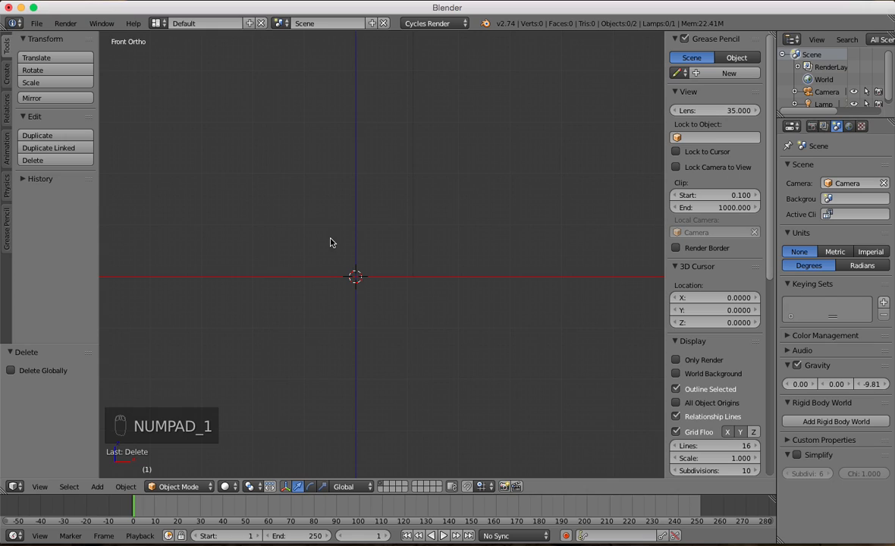
Add a plane mesh, rotate it 90° about the X axis and switch to Edit Mode.
mouse_move(332, 240)
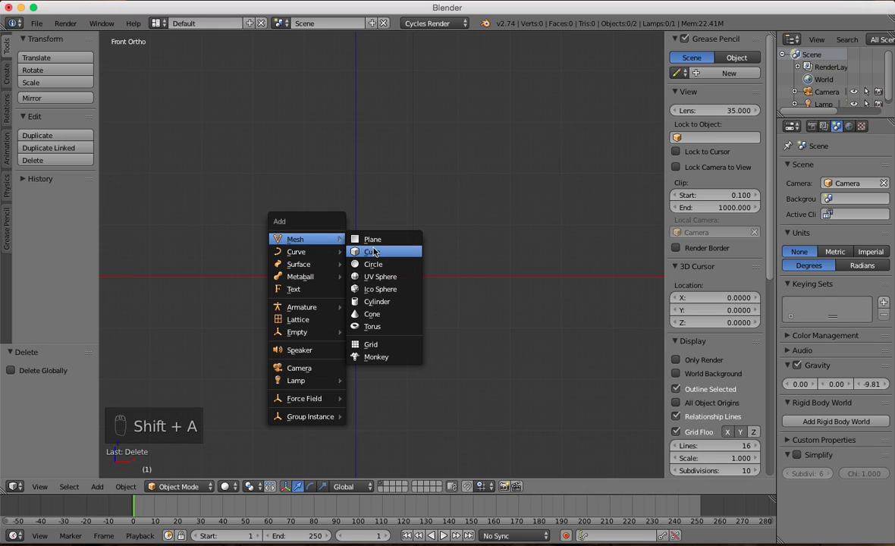
click(372, 240)
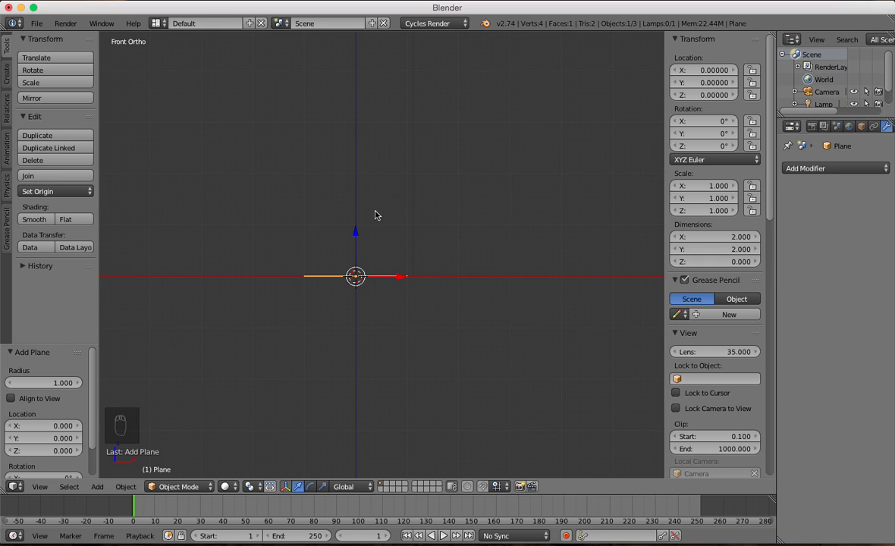
text(rx90)
click(375, 214)
key(Tab)
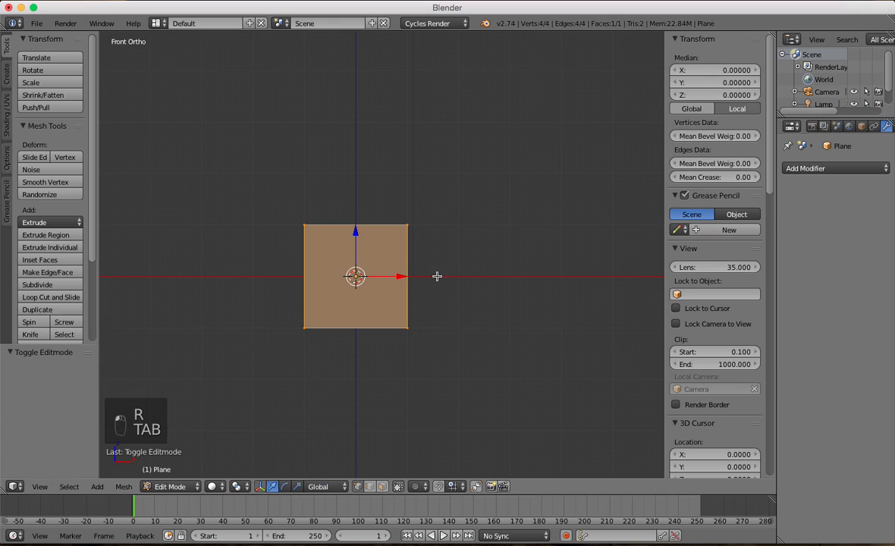
scroll(436, 276, up, 4)
scroll(361, 277, down, 3)
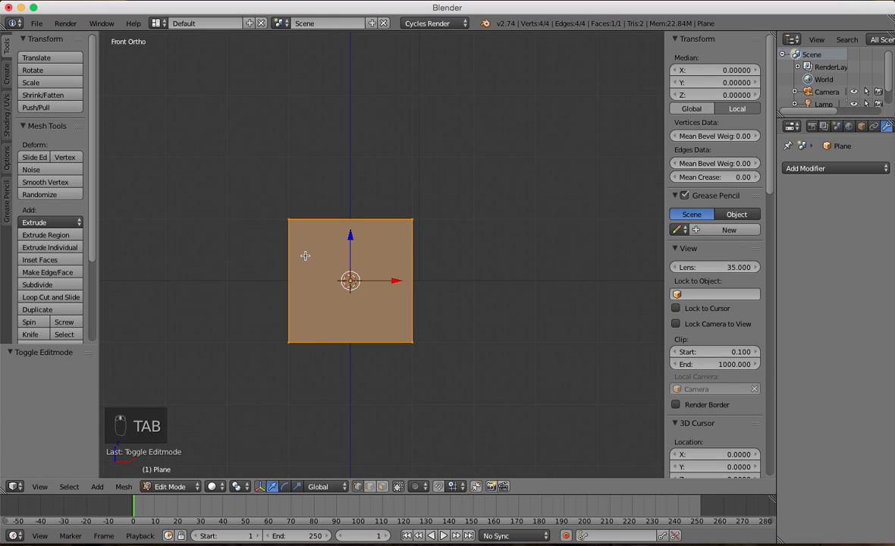
Duplicate the plane's face and place the copy about 3.46 units away along the X axis.
key(shift+d)
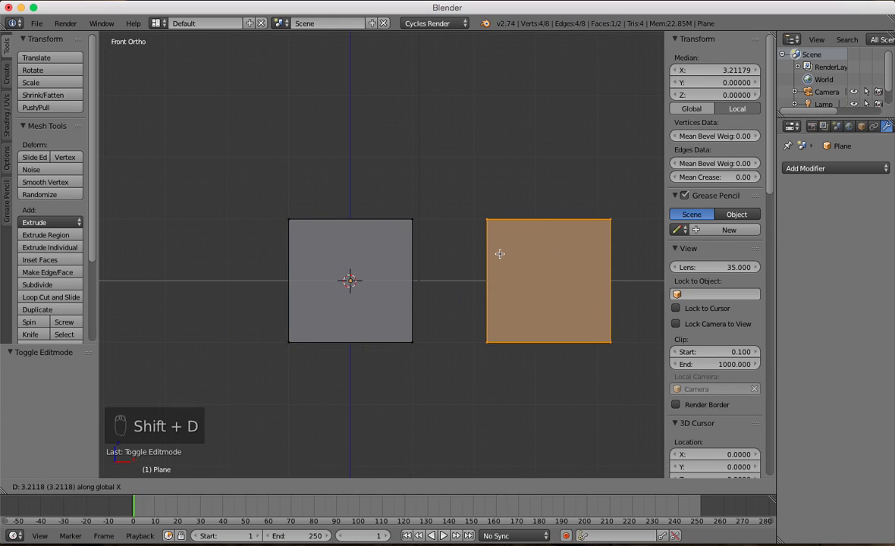
click(509, 254)
scroll(468, 253, up, 3)
shift+middle_drag(469, 254, 295, 185)
Move the duplicate's vertical edge nearest the original plane by about -2.06 units along the Y axis.
key(a)
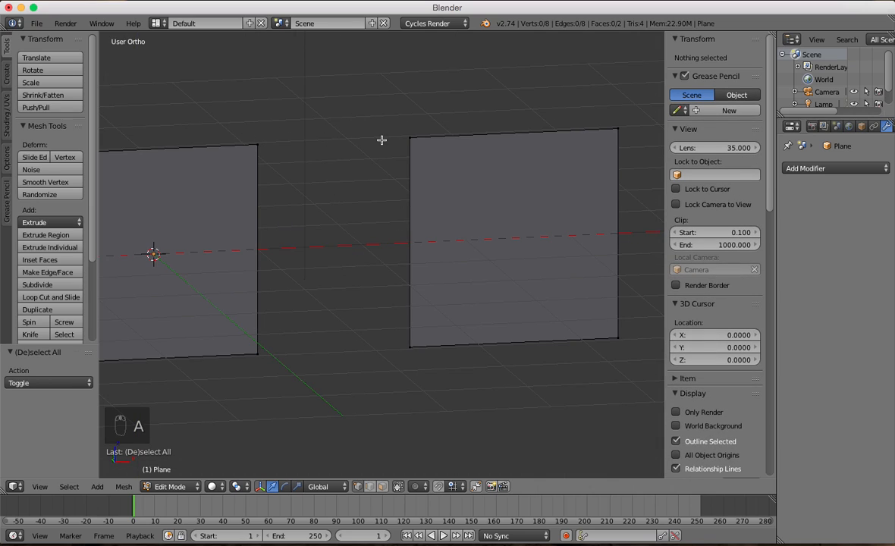
middle_drag(391, 246, 429, 182)
right_click(414, 143)
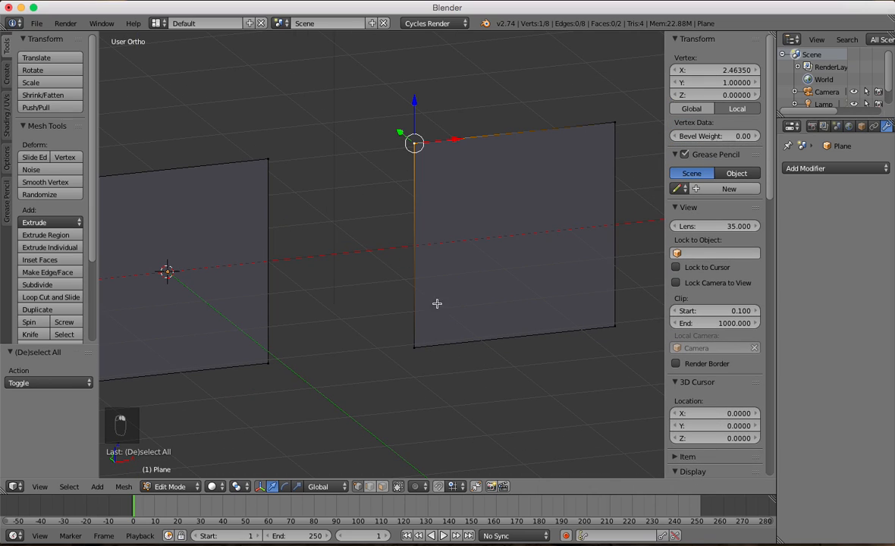
shift+right_click(414, 346)
key(g)
key(y)
click(469, 305)
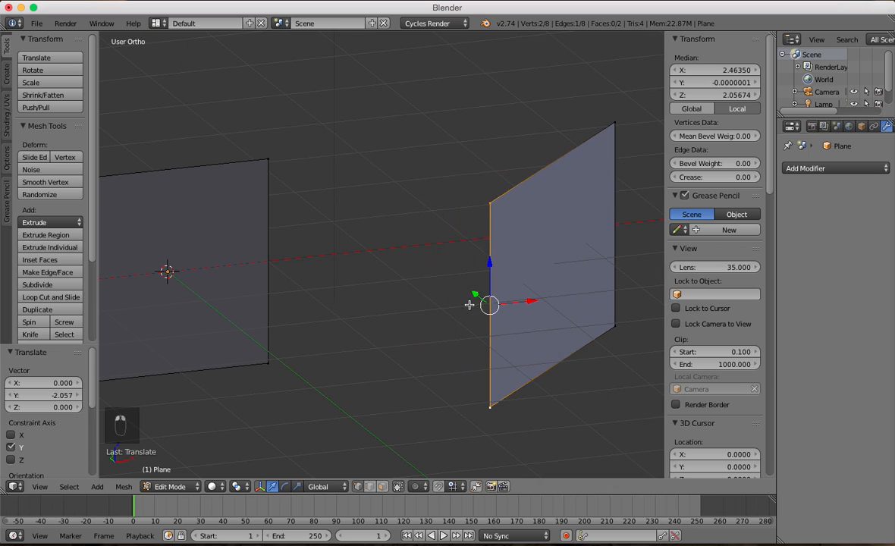
Select the original plane's vertical edge facing the duplicate and try moving it freely to the duplicate's near edge.
right_click(270, 156)
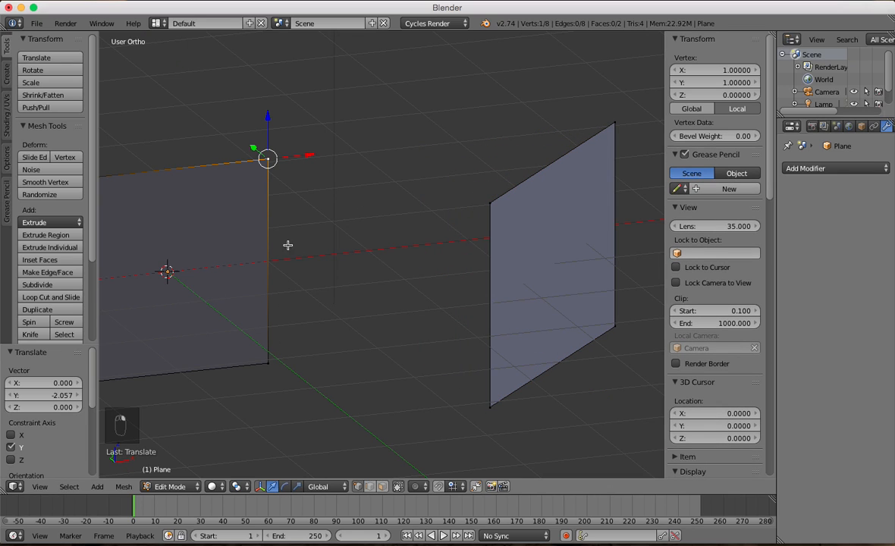
middle_drag(416, 264, 429, 247)
shift+right_click(279, 355)
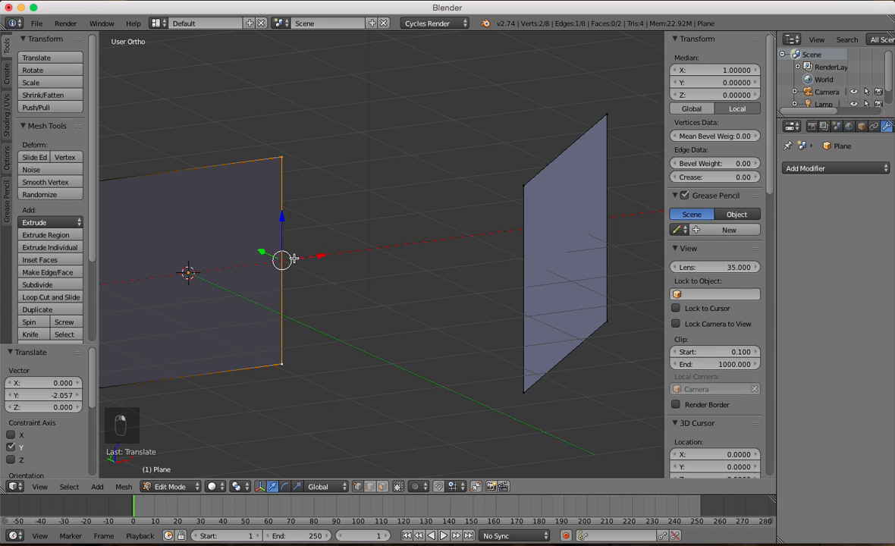
key(g)
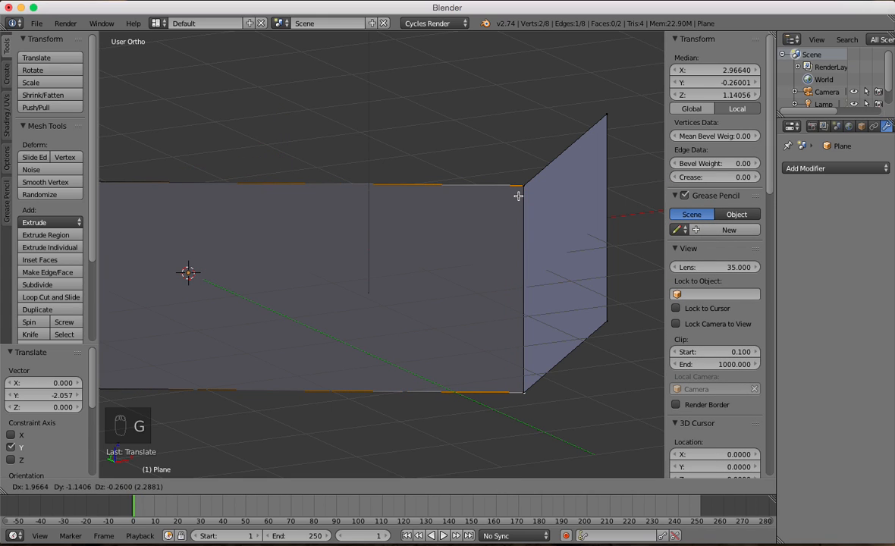
right_click(517, 193)
middle_drag(357, 191, 298, 214)
Move the selected edge by hand towards the duplicate's near edge, then shift it about -0.15 units along Y.
key(g)
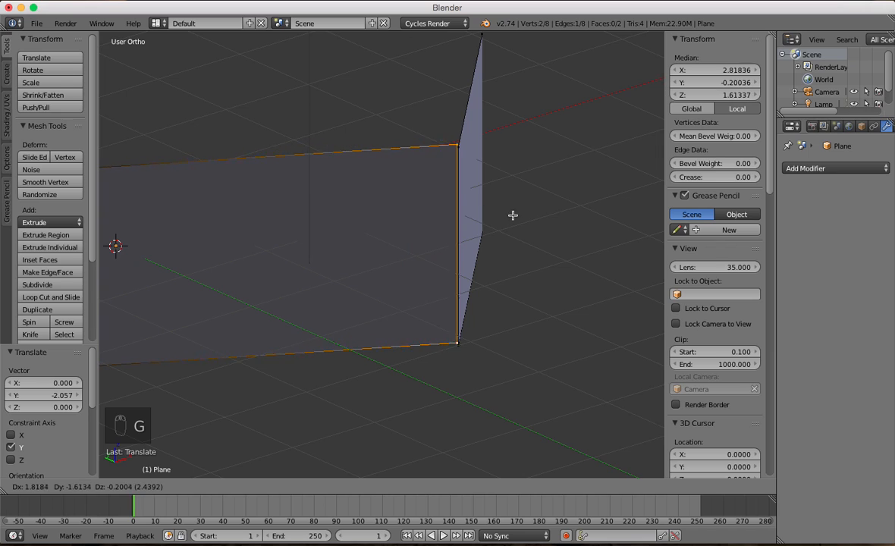
click(513, 215)
mouse_move(514, 216)
middle_down()
mouse_move(483, 203)
mouse_move(511, 225)
middle_up()
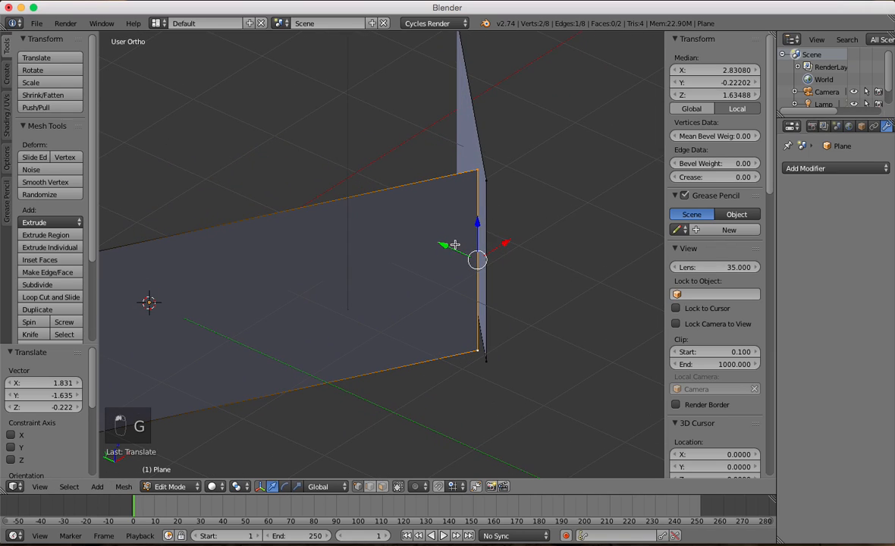
key(g)
key(y)
click(525, 186)
Merge the two neighbouring upper corner vertices of the planes at their center.
scroll(526, 186, up, 4)
shift+middle_drag(552, 150, 518, 156)
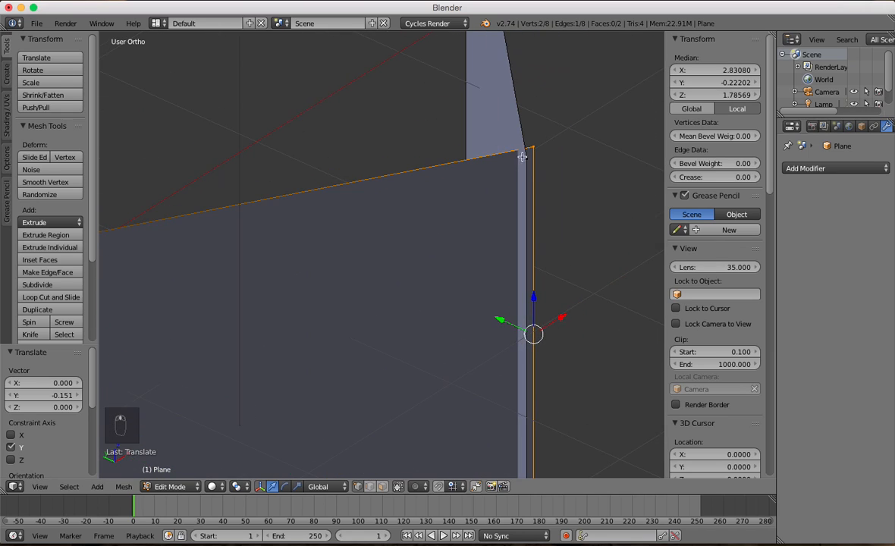
right_click(531, 153)
shift+right_click(523, 159)
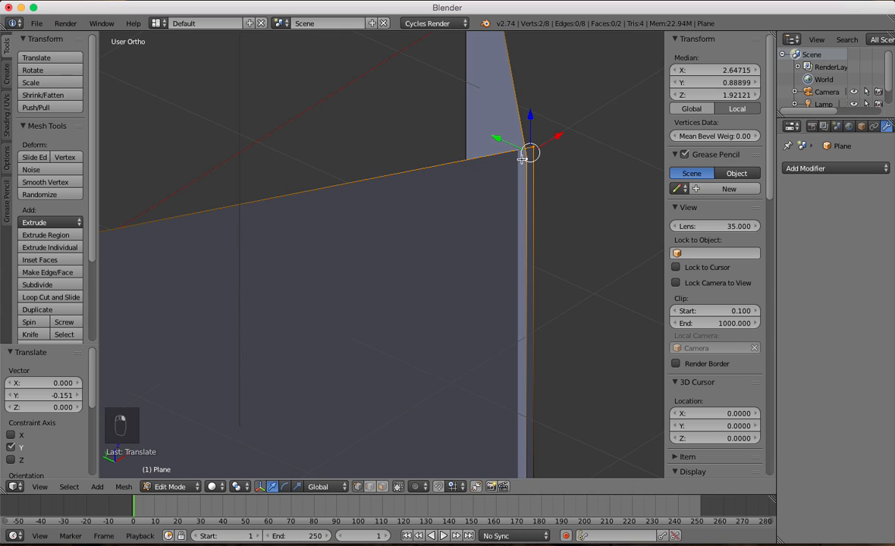
key(alt+m)
click(508, 164)
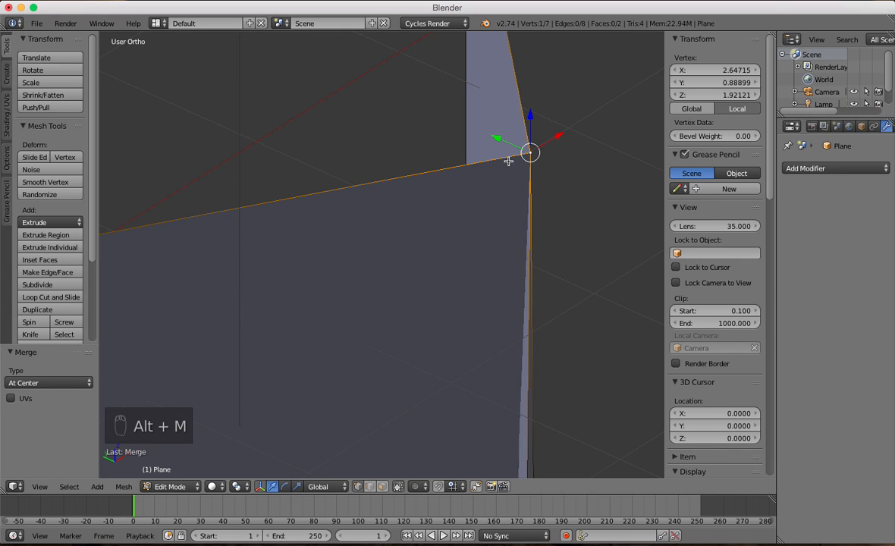
Move the original plane's lower corner vertex onto the duplicate's lower corner and merge the two vertices at center.
mouse_move(508, 160)
middle_down()
mouse_move(535, 155)
mouse_move(499, 155)
middle_up()
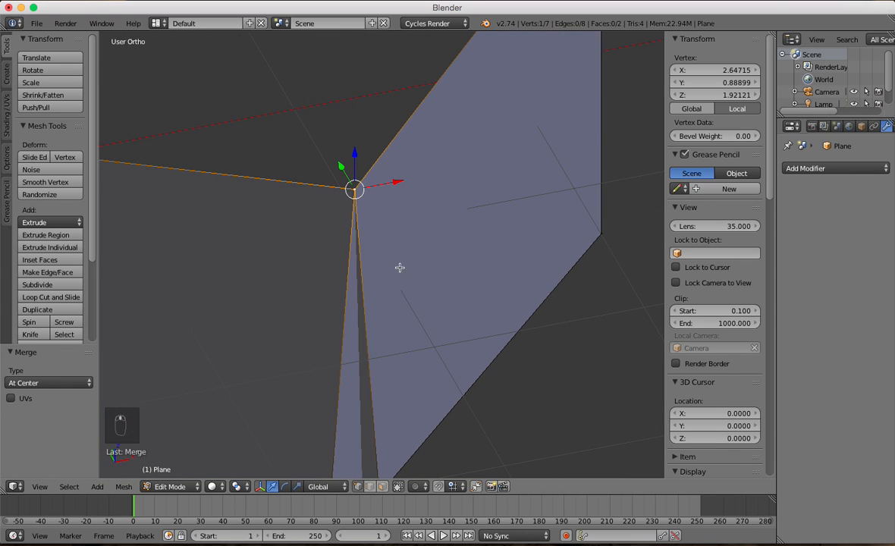
middle_drag(399, 296, 388, 356)
right_click(394, 400)
key(g)
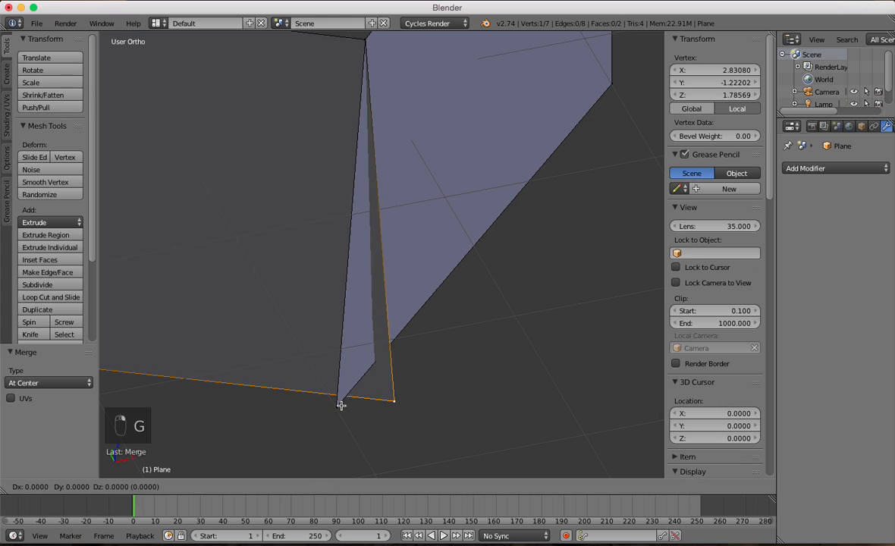
click(337, 406)
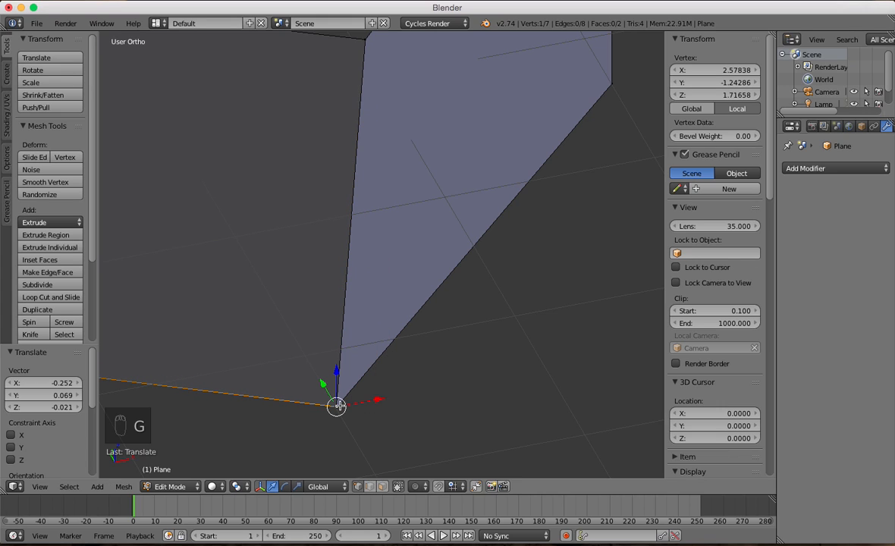
shift+right_click(338, 407)
key(alt+m)
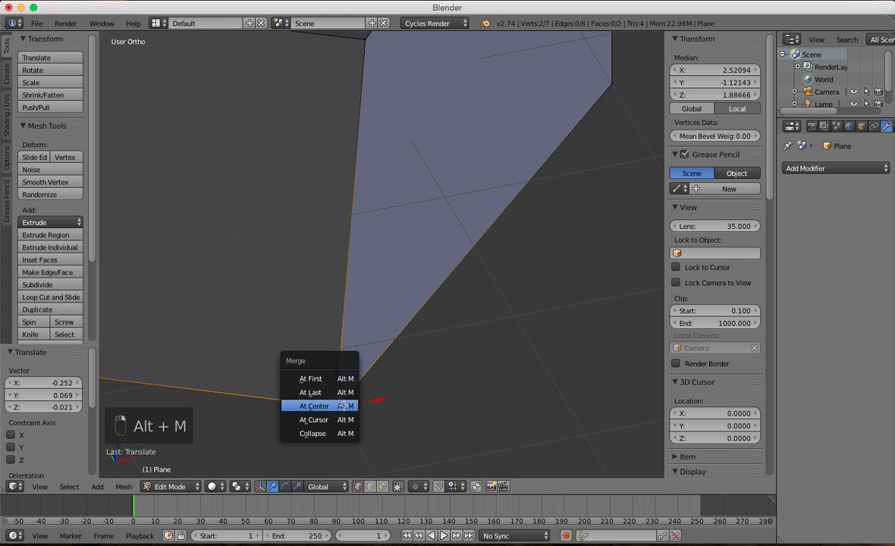
click(339, 402)
middle_drag(339, 402, 350, 331)
Undo both vertex merges and the manual moves of the original plane's edge.
key(super+z)
key(super+z)
key(super+z)
key(super+z)
key(super+z)
key(super+z)
key(super+z)
key(super+z)
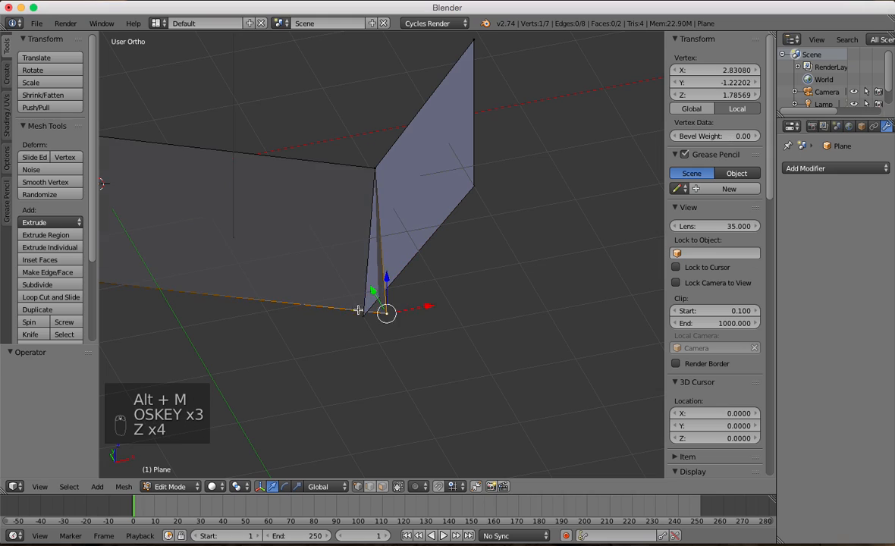
key(super+z)
key(super+z)
key(super+z)
key(super+z)
scroll(371, 166, up, 5)
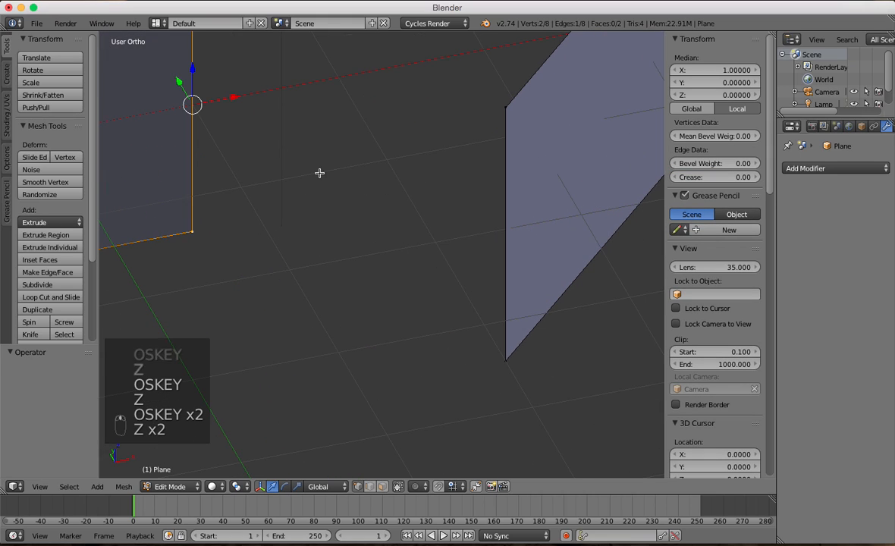
Enable automatic merging of vertices and set the snap element to Vertex.
click(475, 488)
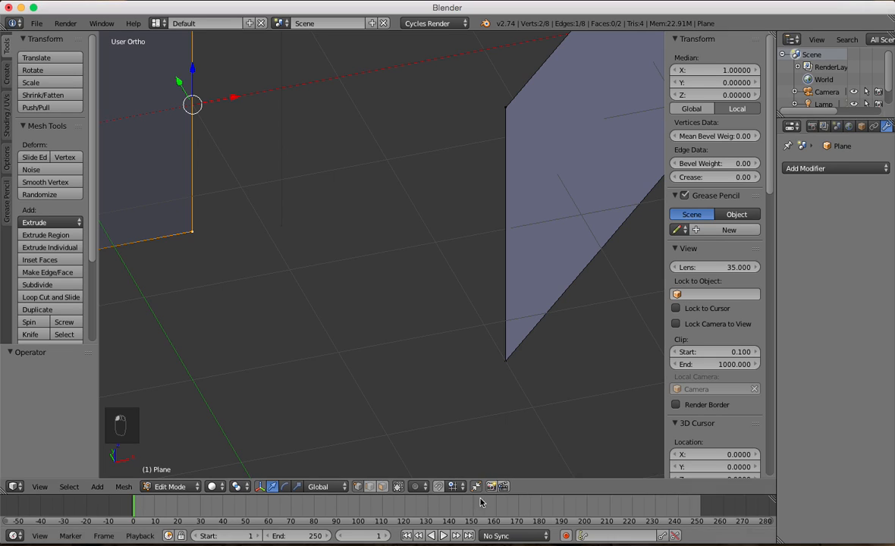
click(454, 487)
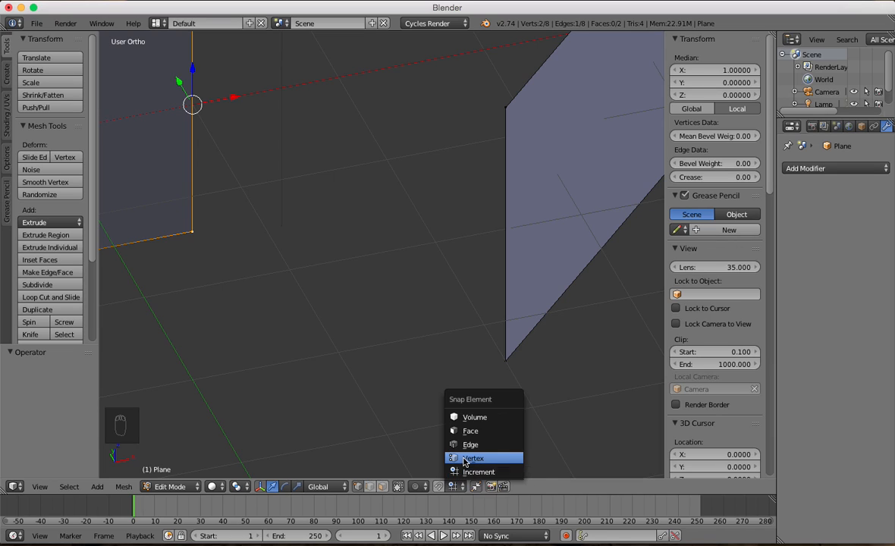
click(463, 459)
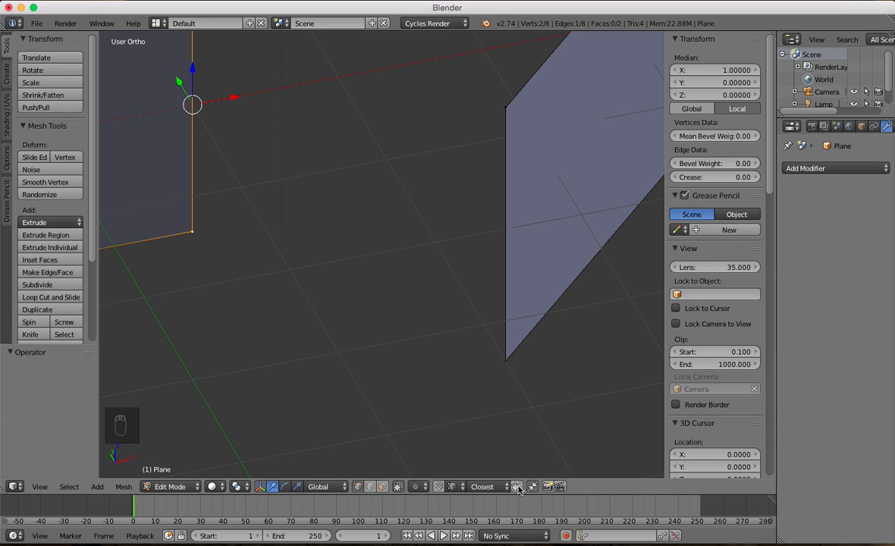
Move the original plane's selected edge with vertex snapping onto the duplicate's near edge so they merge.
middle_drag(268, 204, 253, 177)
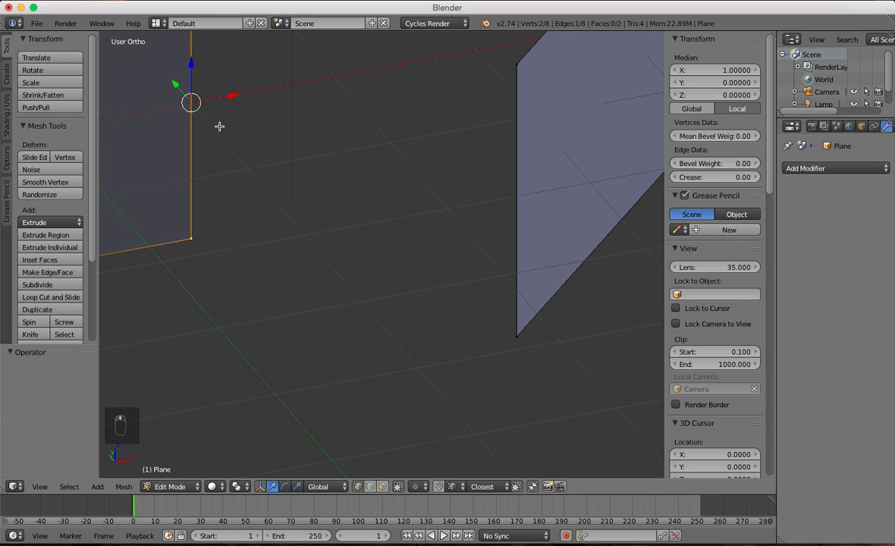
middle_drag(230, 115, 306, 205)
middle_drag(400, 201, 362, 208)
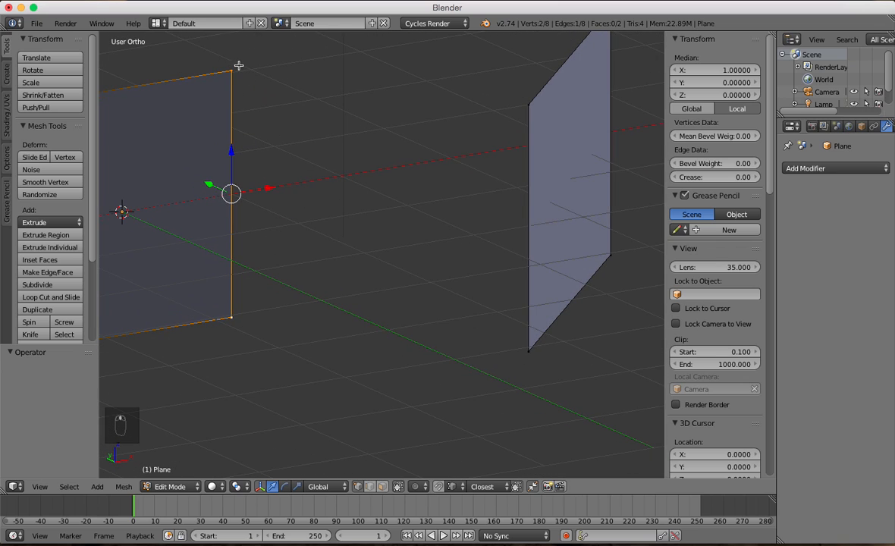
middle_drag(254, 92, 219, 76)
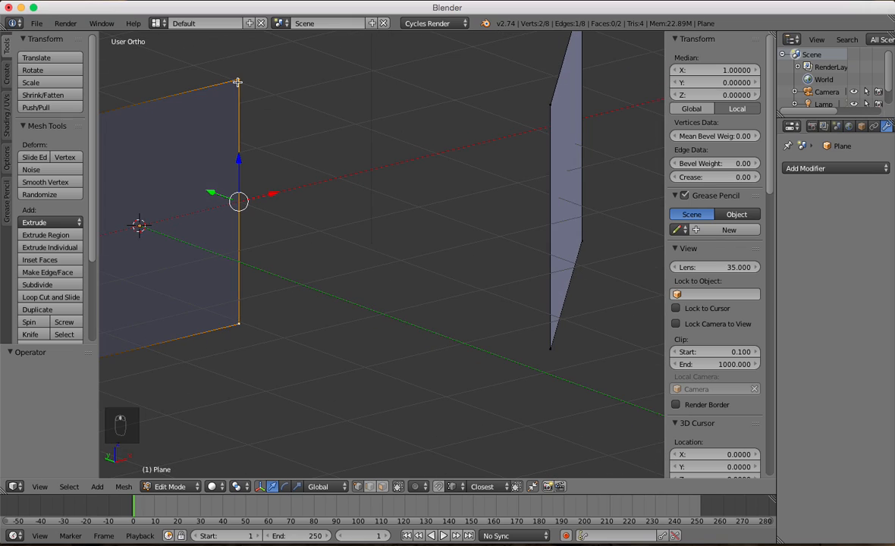
key(g)
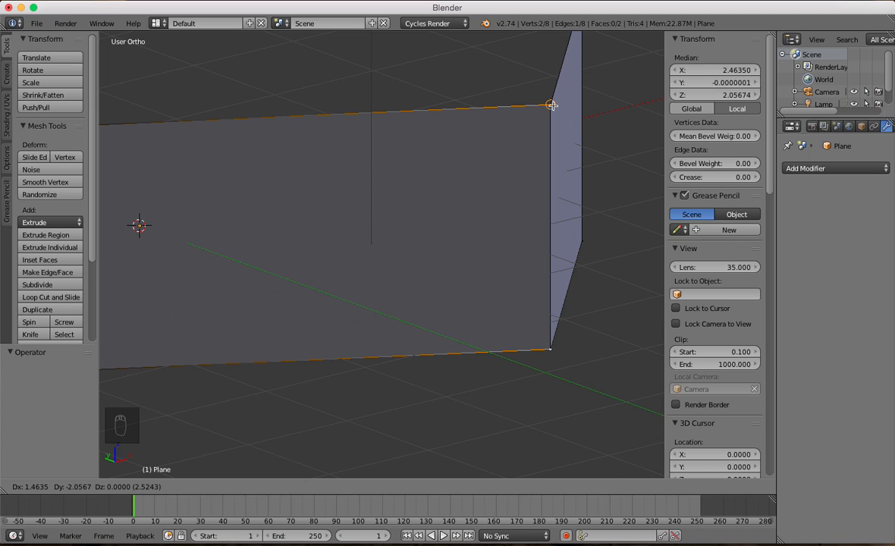
click(551, 104)
middle_drag(510, 98, 420, 90)
middle_drag(385, 61, 383, 106)
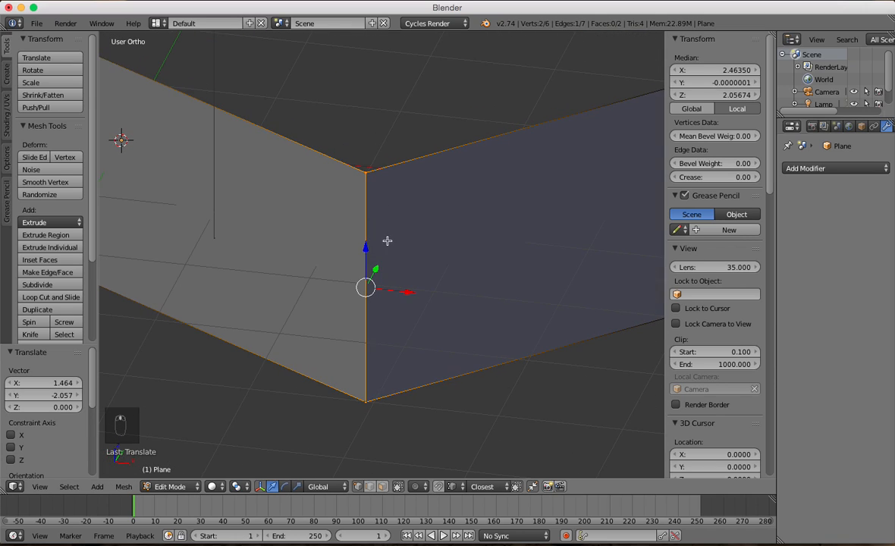
Try moving the shared upper corner vertex to check that the two planes are joined.
right_click(366, 171)
key(g)
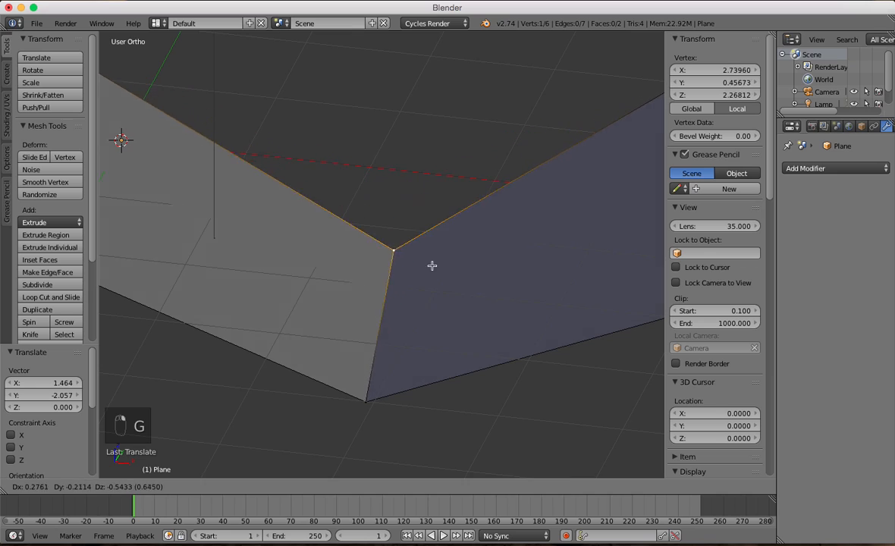
right_click(455, 144)
Divide the duplicated plane into four equal vertical strips with three centered loop cuts.
scroll(418, 226, down, 3)
middle_drag(486, 204, 502, 223)
scroll(507, 190, up, 2)
shift+middle_drag(493, 180, 469, 258)
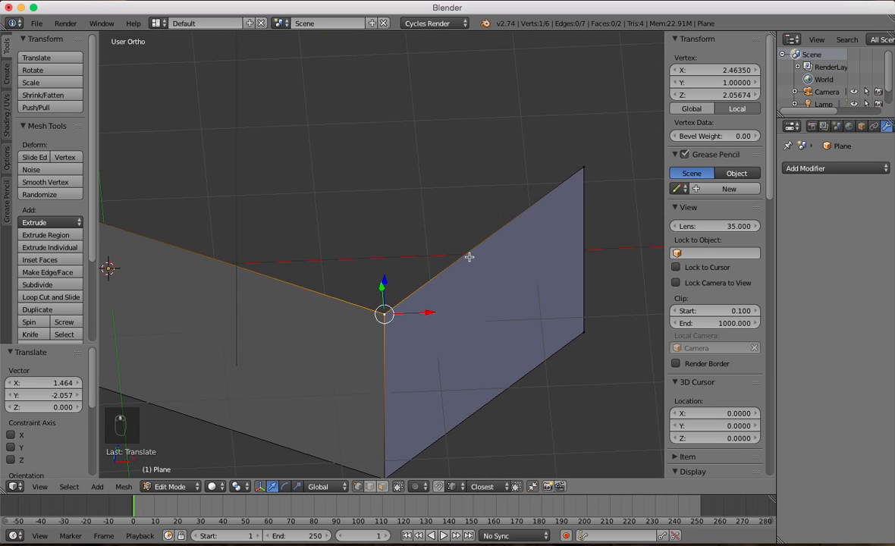
key(ctrl+r)
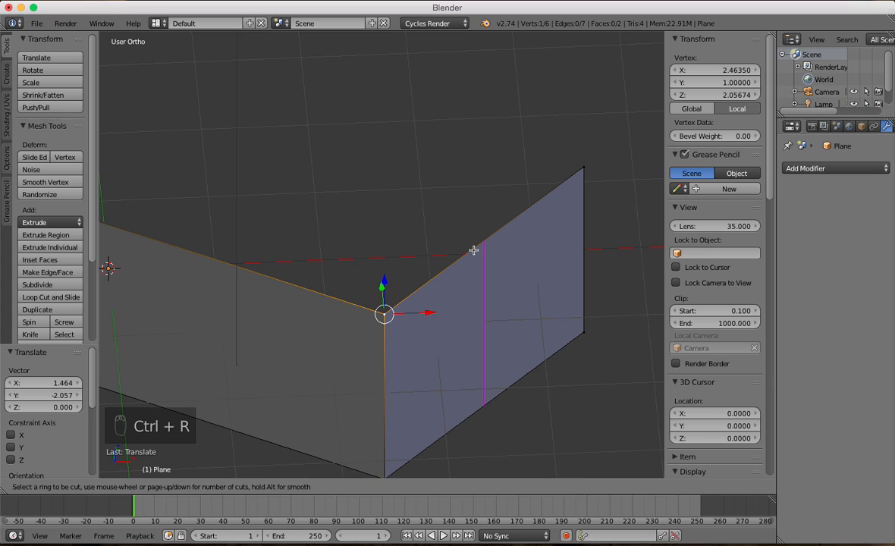
click(471, 255)
right_click(471, 255)
key(ctrl+r)
click(410, 296)
right_click(409, 295)
key(ctrl+r)
click(513, 215)
right_click(513, 215)
Select the four upper-edge vertices of the divided plane, from the shared corner to the farthest loop cut.
right_click(384, 312)
shift+right_click(434, 279)
shift+right_click(483, 241)
shift+right_click(533, 203)
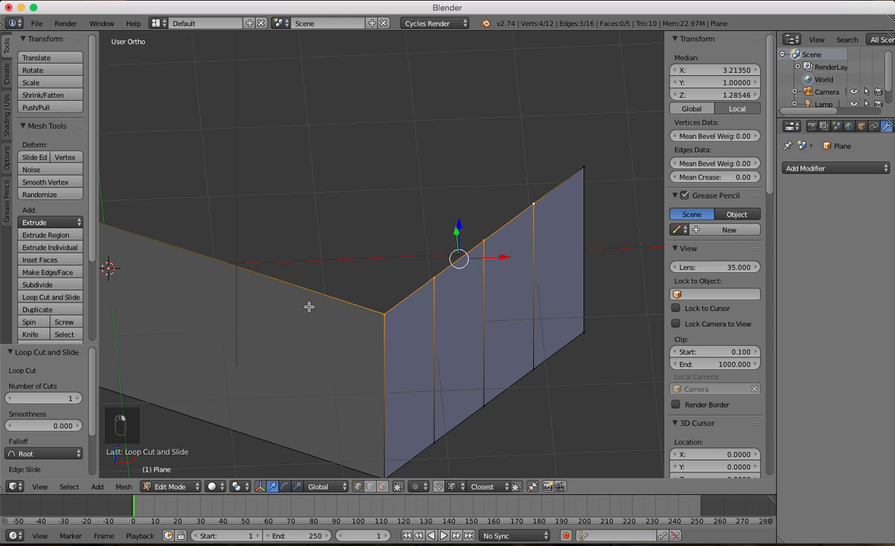
shift+middle_drag(308, 306, 449, 281)
key(alt+r)
key(super+z)
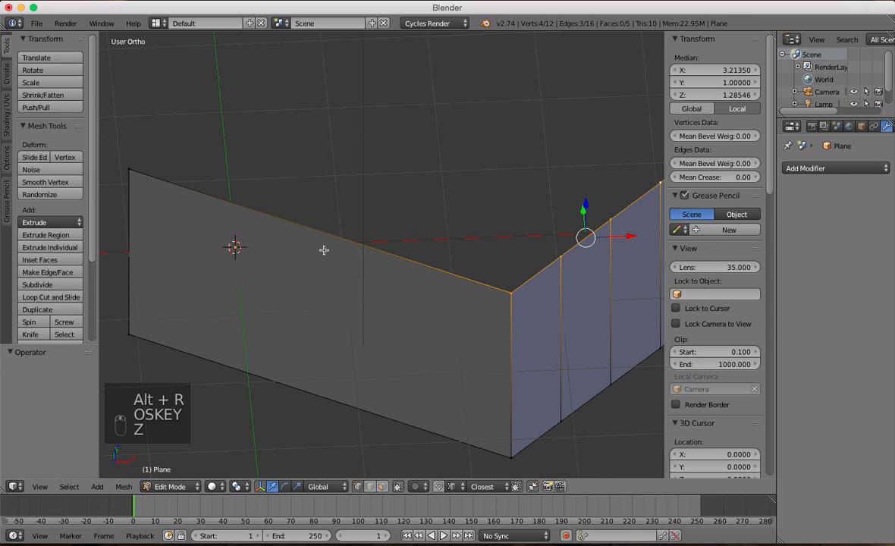
Divide the original plane into four equal vertical strips with three centered loop cuts.
key(ctrl+r)
scroll(323, 250, up, 2)
click(323, 250)
right_click(429, 270)
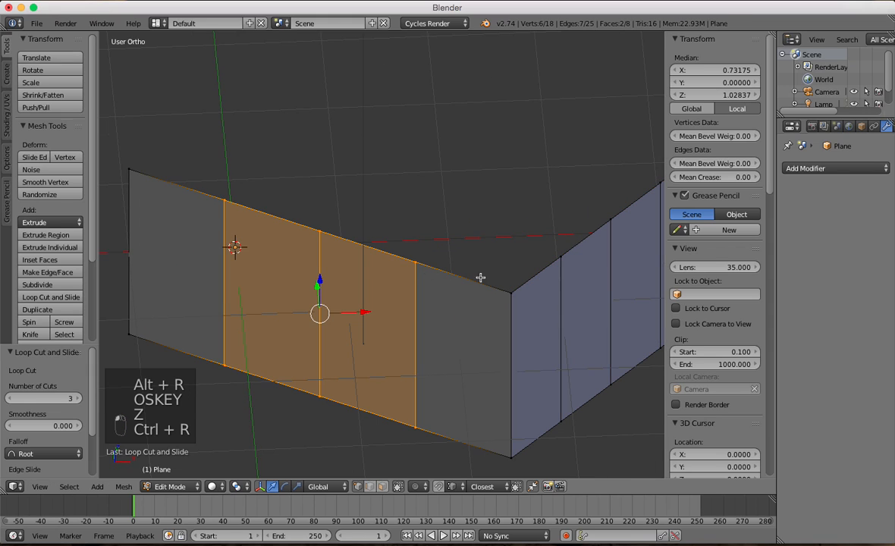
Select all five upper-edge vertices of the duplicated plane, from the shared corner to its far end.
middle_drag(429, 270, 434, 322)
right_click(398, 322)
shift+right_click(447, 285)
shift+right_click(497, 256)
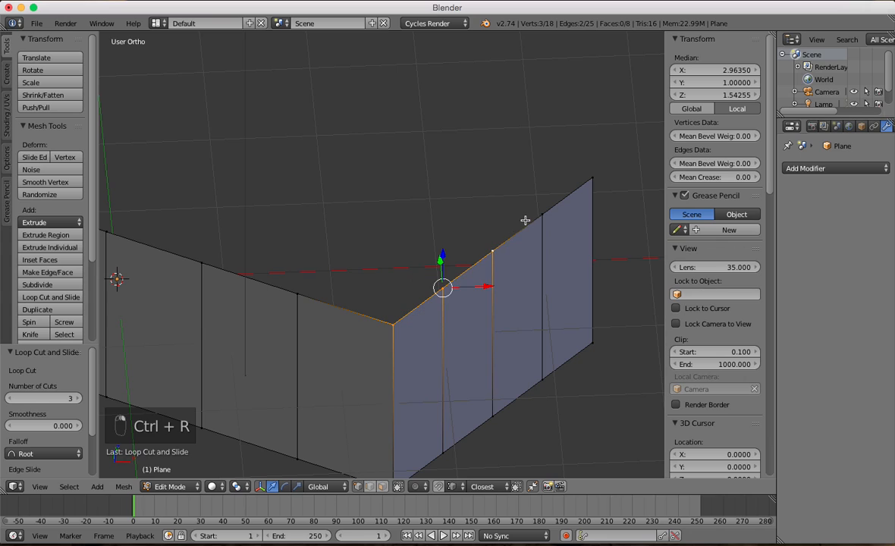
shift+right_click(558, 207)
shift+right_click(597, 175)
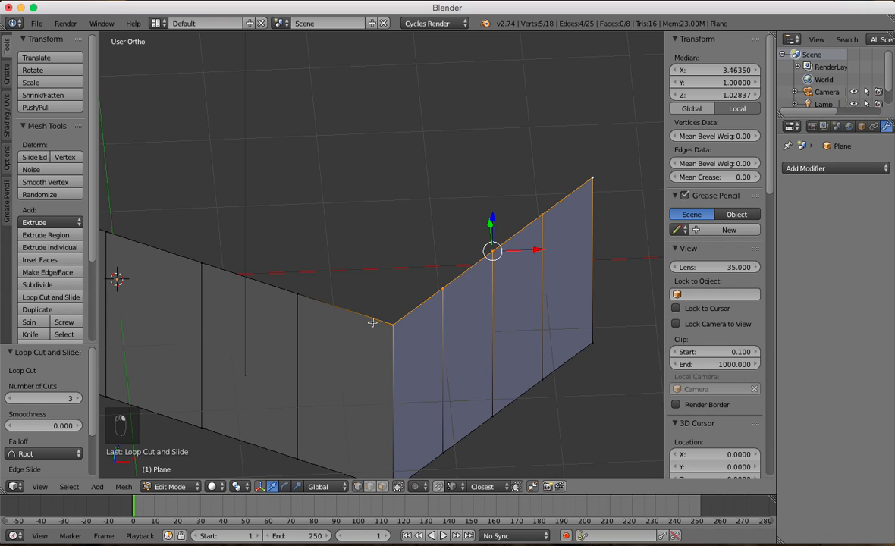
Extrude the selected upper edge four times, snapping each row to the next upper vertex of the original plane to form the top surface.
middle_drag(130, 210, 461, 319)
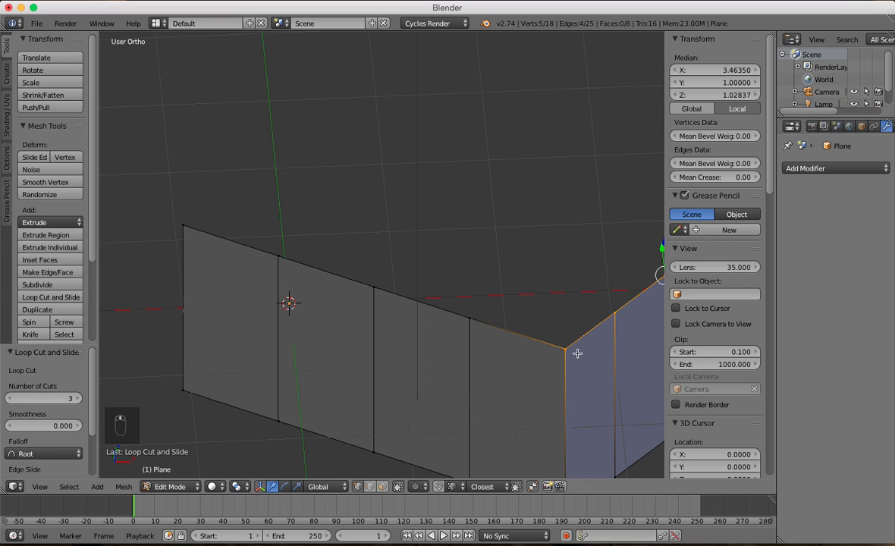
key(e)
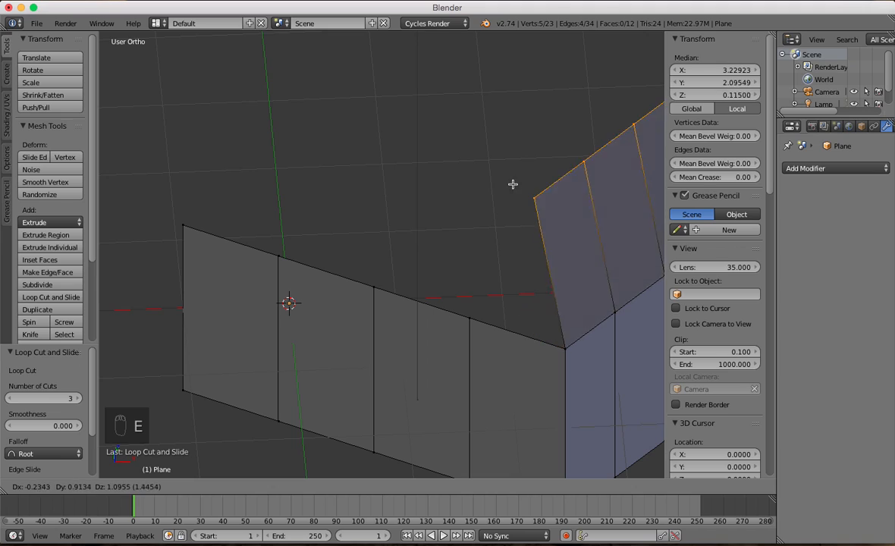
click(468, 320)
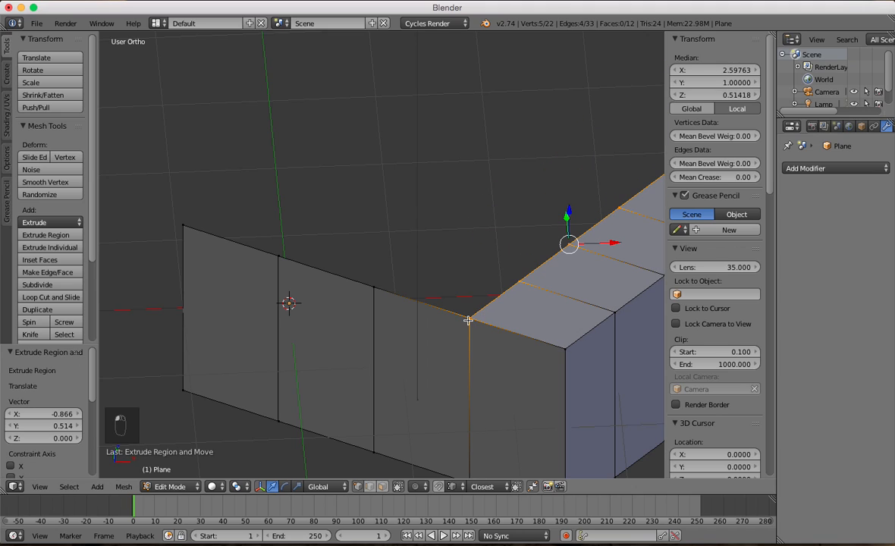
key(e)
click(376, 288)
key(e)
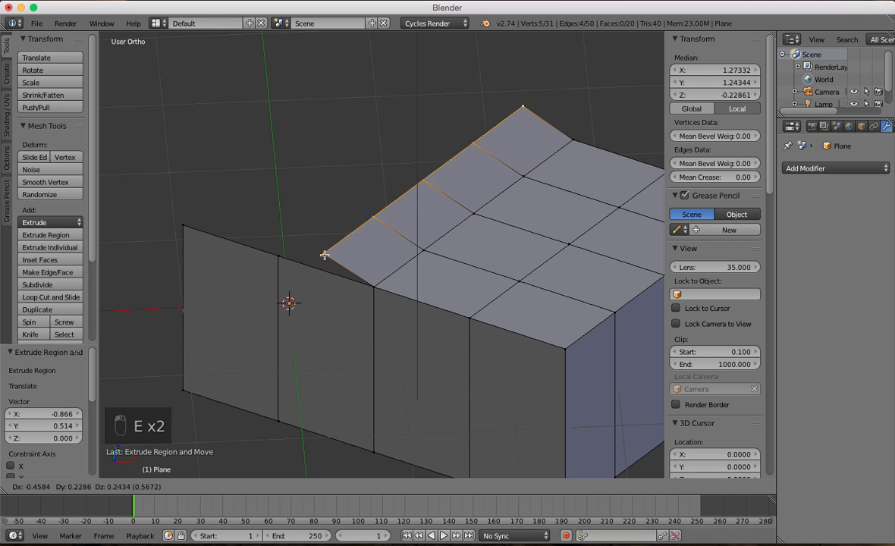
click(282, 255)
key(e)
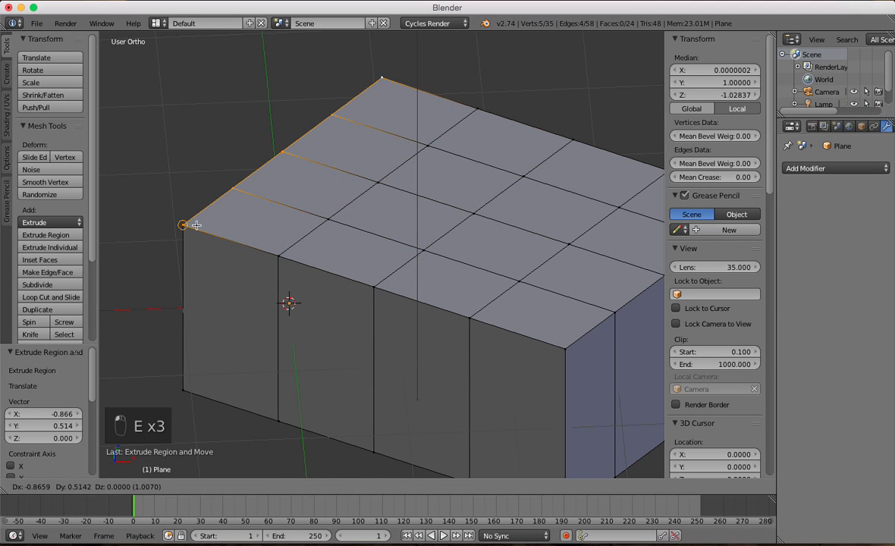
click(197, 226)
Select the two end vertices of the duplicated plane's free vertical edge, opposite the shared corner.
scroll(416, 226, down, 2)
middle_drag(489, 279, 364, 234)
scroll(432, 303, up, 4)
shift+middle_drag(433, 322, 407, 188)
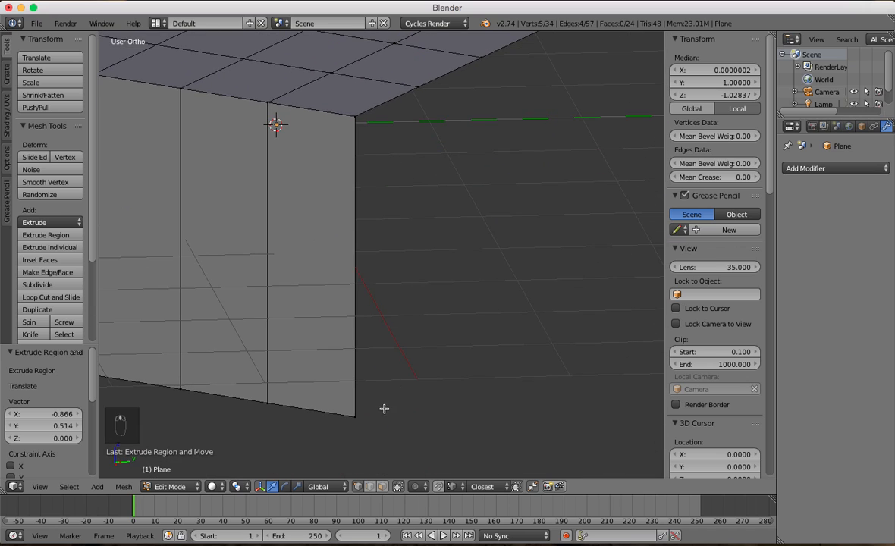
right_drag(384, 407, 354, 238)
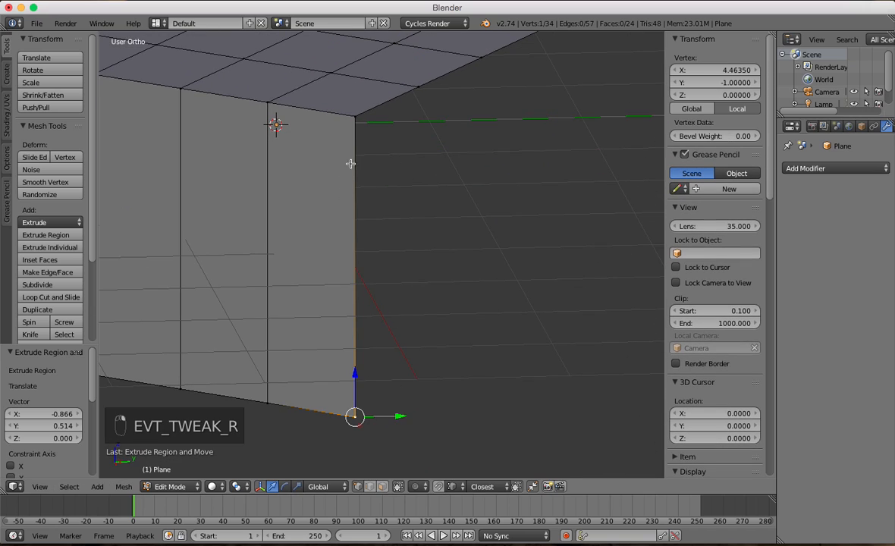
shift+right_click(350, 117)
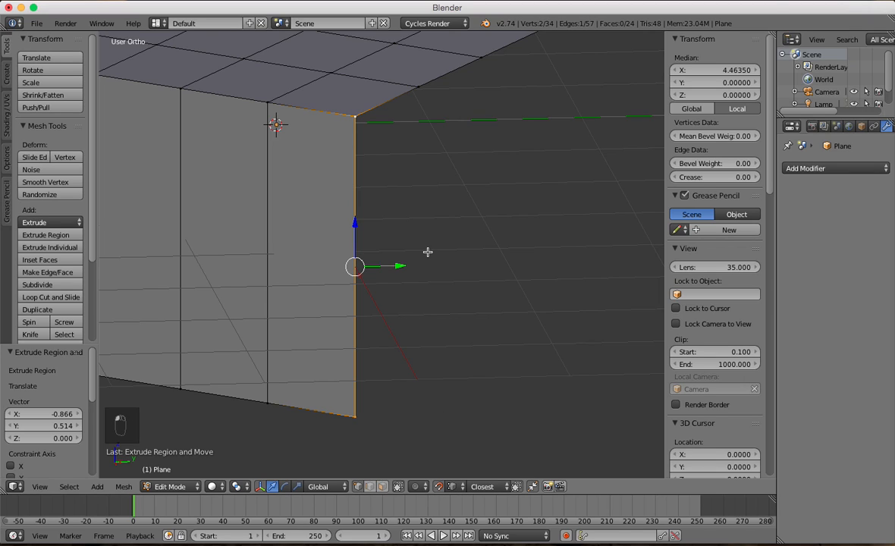
middle_drag(428, 252, 423, 266)
Extrude the vertical edge four times, snapping to successive vertices along the top surface's open side to build the third wall.
key(e)
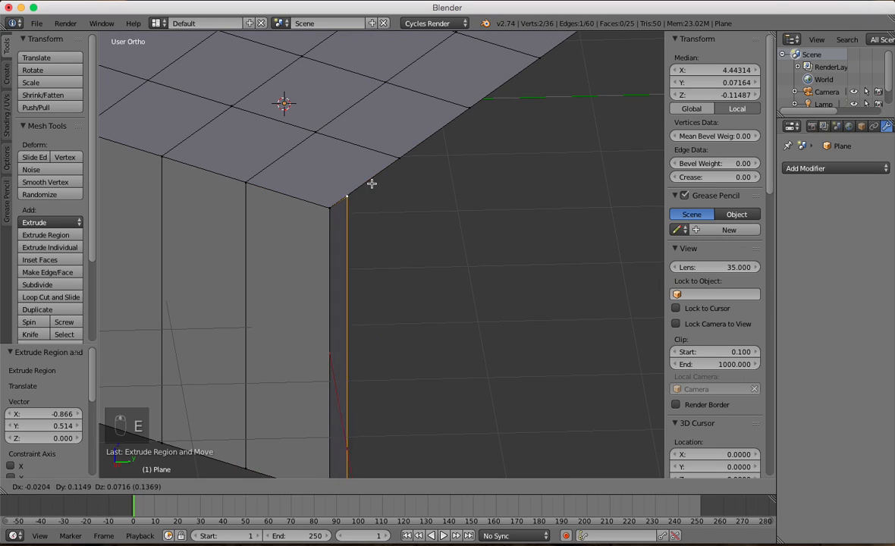
click(398, 159)
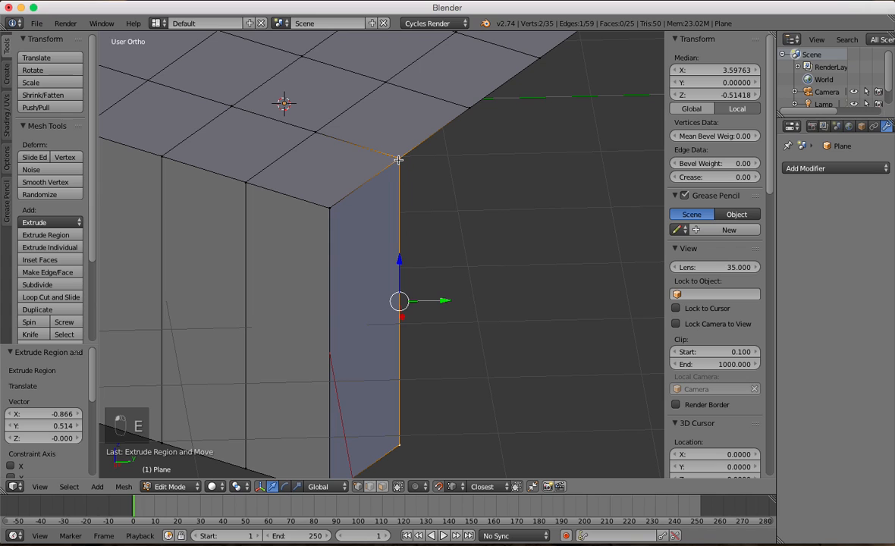
key(e)
click(468, 114)
middle_drag(497, 127, 436, 216)
key(e)
click(451, 129)
key(e)
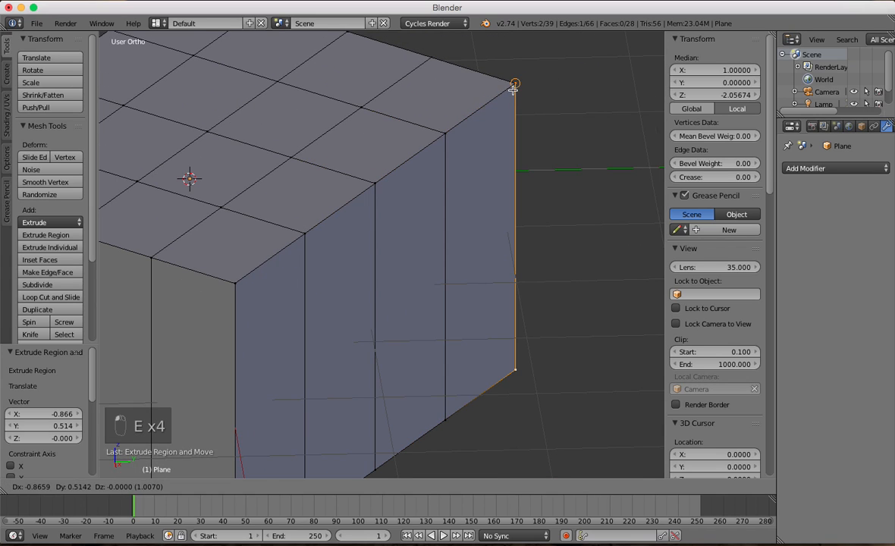
click(512, 90)
Extrude the third wall's end edge four times, snapping along the last open side of the top until it meets the original plane.
scroll(507, 183, down, 3)
middle_drag(467, 230, 333, 214)
middle_drag(431, 207, 331, 184)
key(e)
click(373, 169)
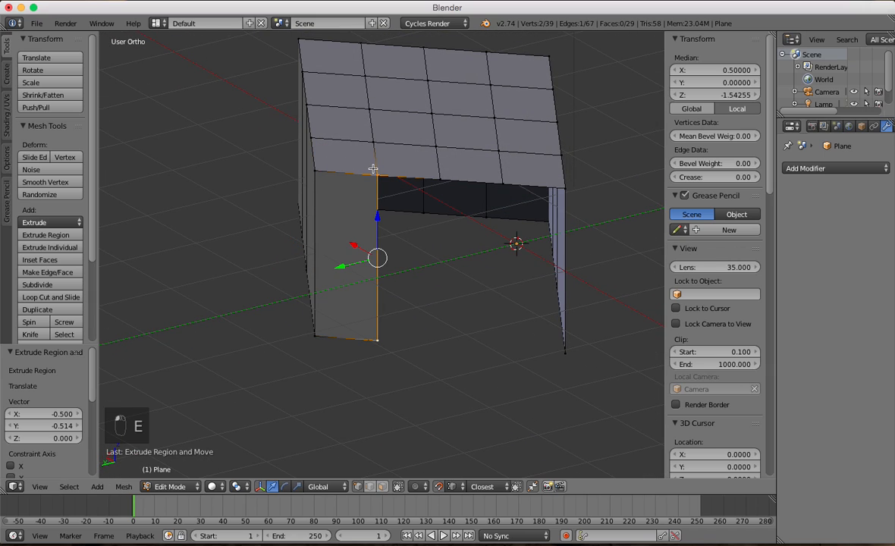
key(e)
click(449, 174)
key(e)
click(502, 182)
key(e)
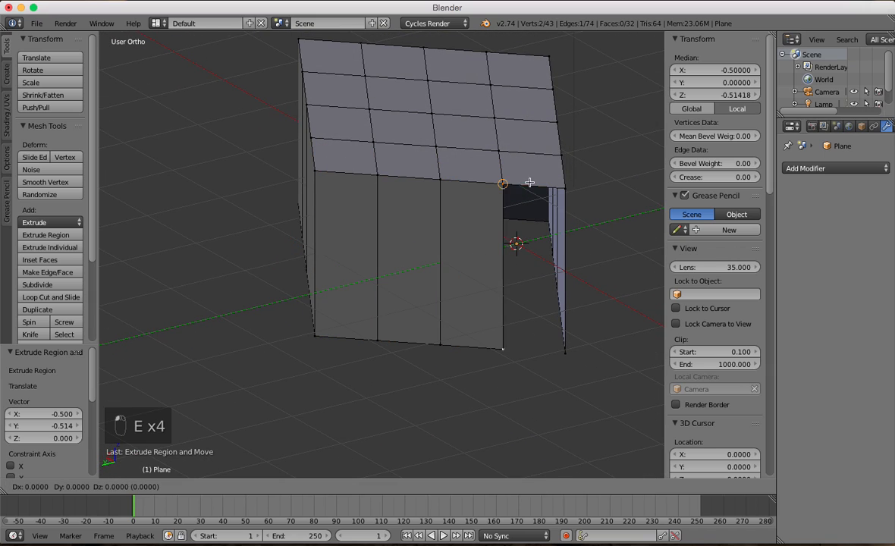
click(563, 185)
Select the two bottom vertices of the third wall's last strip, at the corner with the fourth wall.
middle_drag(539, 261, 561, 183)
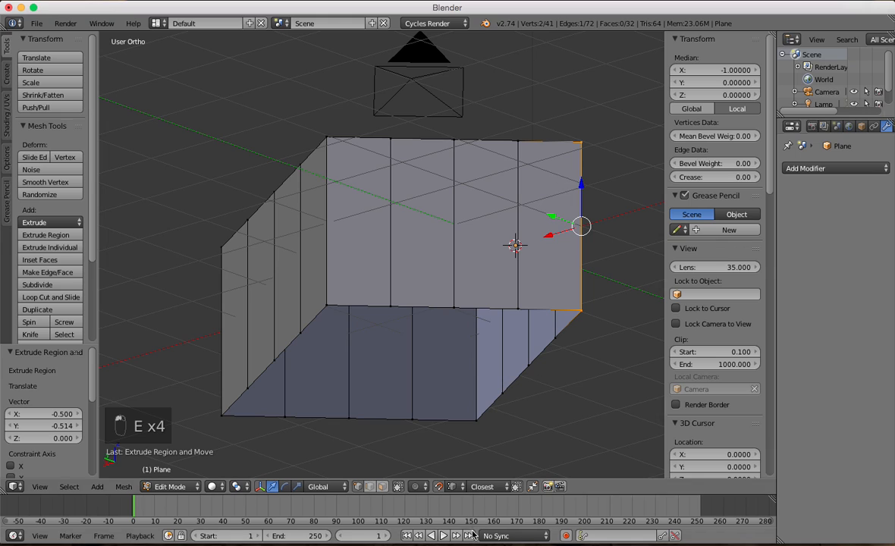
scroll(477, 410, up, 2)
middle_drag(466, 400, 280, 334)
right_click(254, 334)
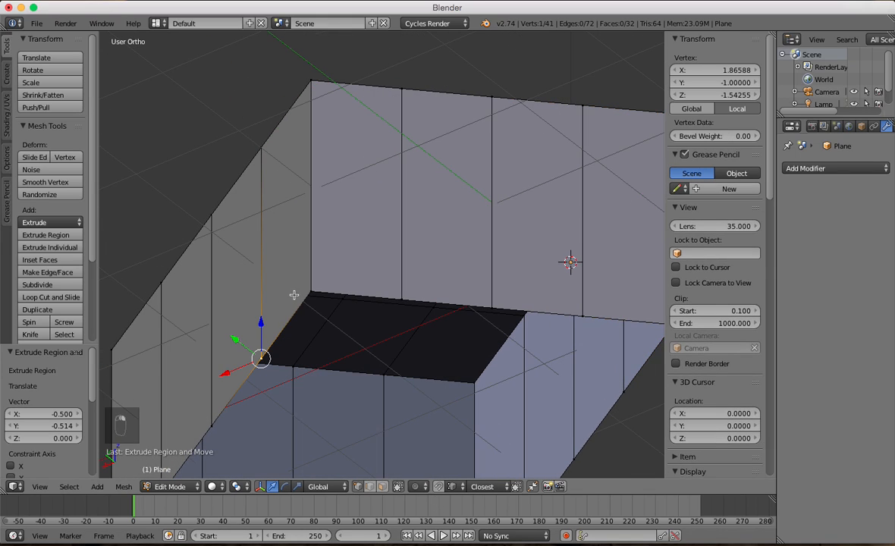
shift+right_click(303, 296)
shift+middle_drag(310, 304, 364, 199)
key(e)
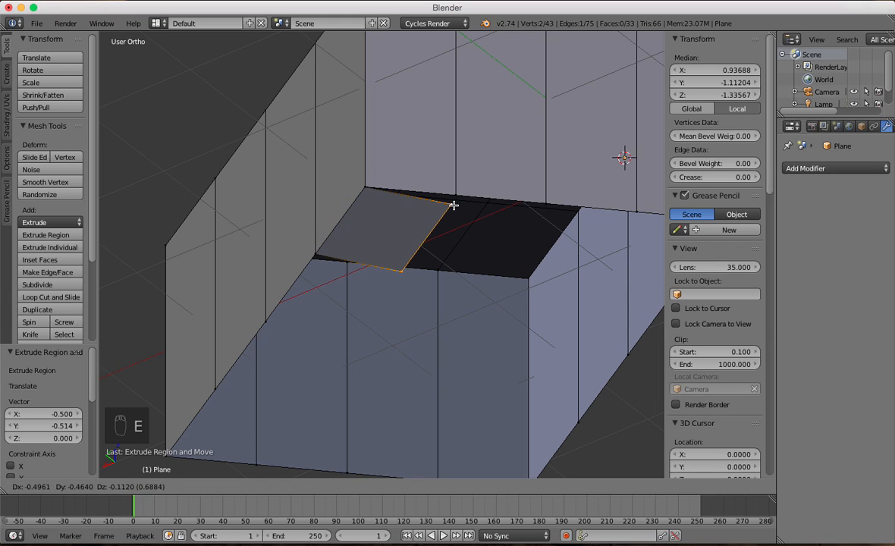
right_click(451, 210)
scroll(446, 211, up, 4)
key(super+z)
scroll(446, 205, down, 3)
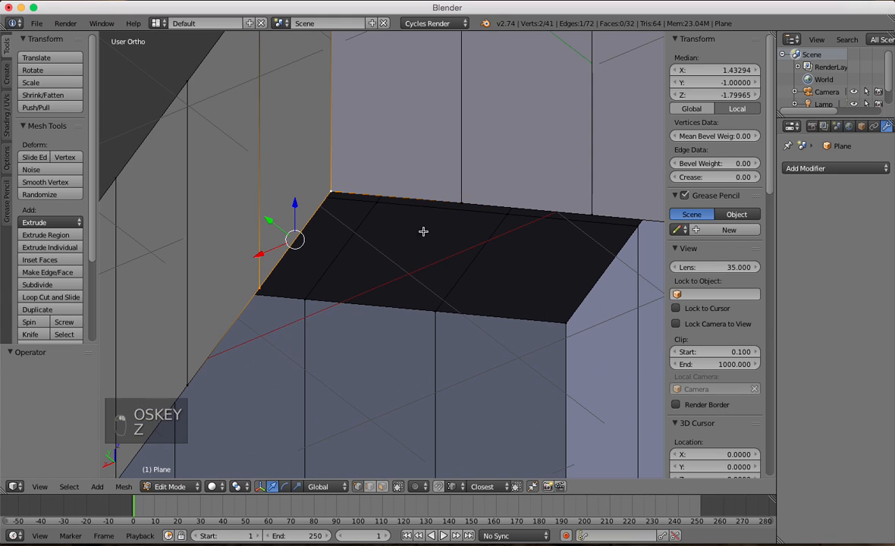
Extrude the selected bottom edge freehand without snapping by about X -0.120, Y -0.441, Z 0.271, and switch to the bottom view.
middle_drag(303, 226, 265, 241)
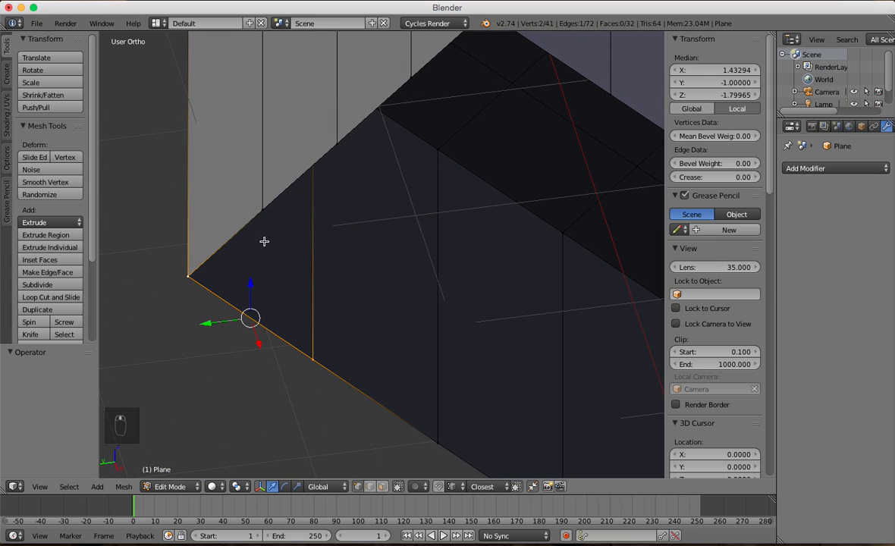
key(e)
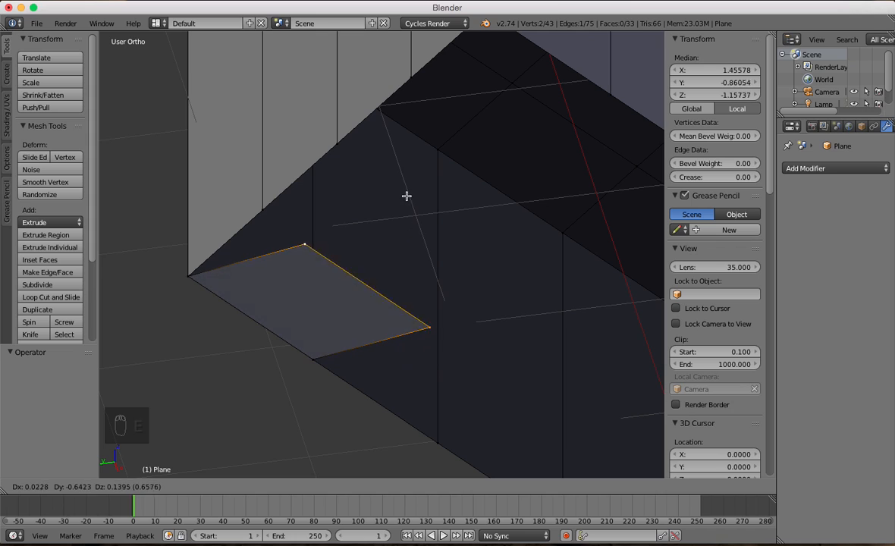
click(366, 165)
middle_drag(279, 211, 352, 77)
key(KP_7)
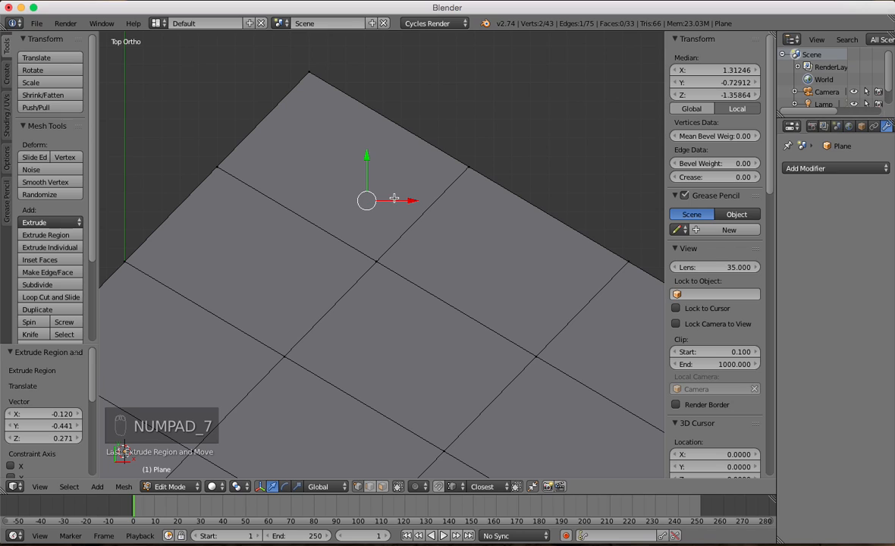
key(KP_1)
key(ctrl+KP_7)
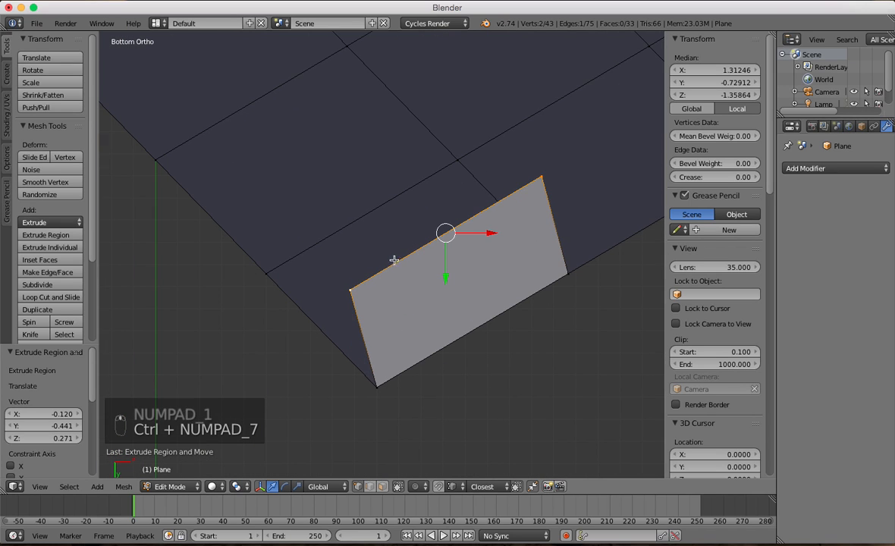
Move the extruded edge freehand toward the adjacent wall's first bottom vertex, and lower it about 0.274 along Z.
key(g)
click(294, 248)
middle_drag(293, 248, 436, 226)
drag(429, 247, 435, 273)
middle_drag(435, 274, 434, 222)
Nudge the extruded edge by about X -0.005, Y -0.003, Z 0.002 to bring its corner closer to the wall's bottom vertex.
scroll(434, 221, up, 4)
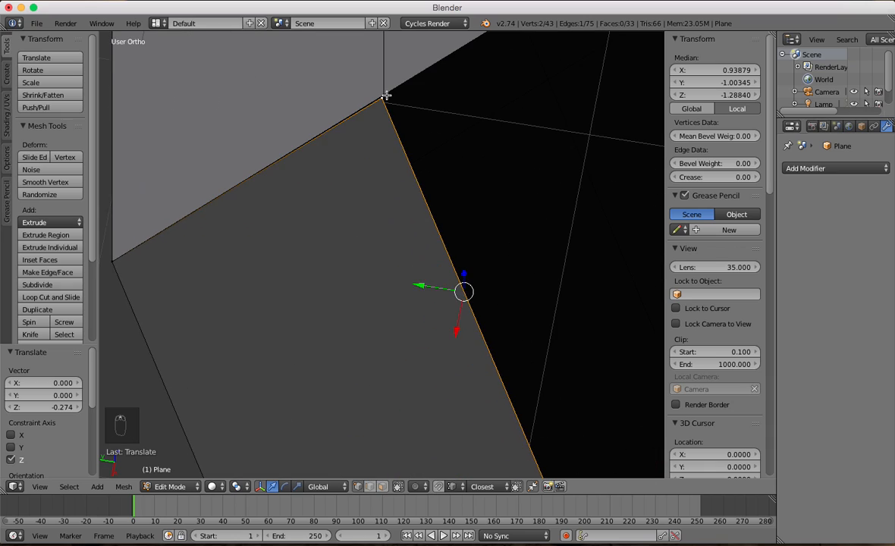
shift+middle_drag(385, 94, 445, 293)
scroll(445, 293, up, 3)
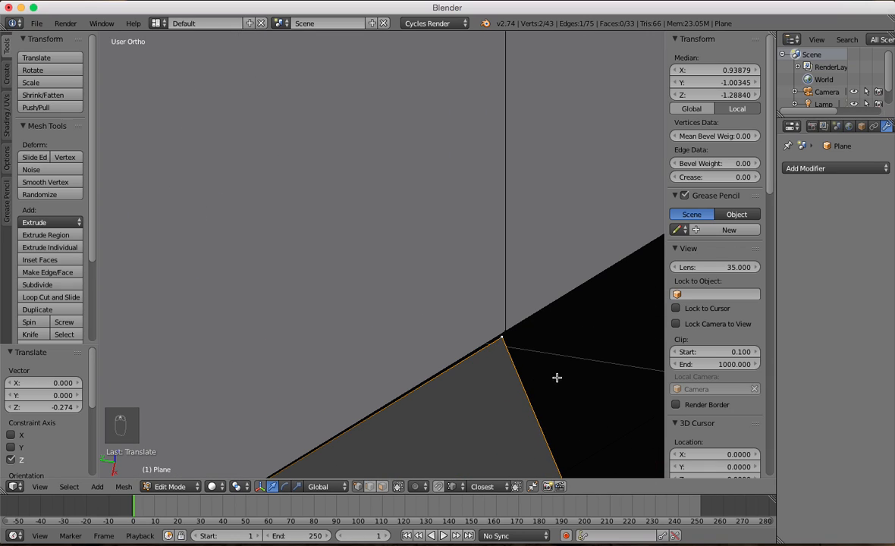
shift+middle_drag(548, 372, 407, 170)
scroll(407, 171, down, 3)
shift+middle_drag(446, 253, 432, 122)
scroll(373, 161, up, 2)
middle_drag(369, 154, 508, 370)
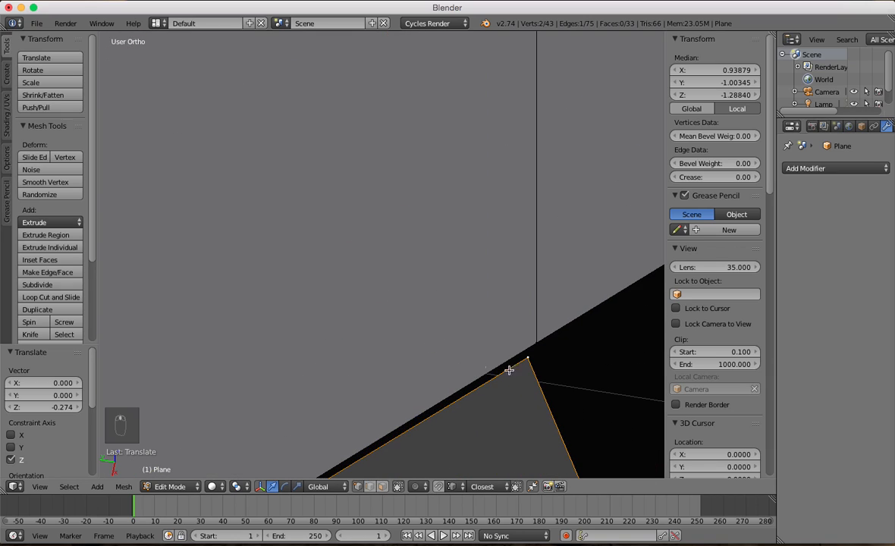
key(g)
click(541, 344)
scroll(557, 364, up, 4)
shift+middle_drag(559, 365, 348, 190)
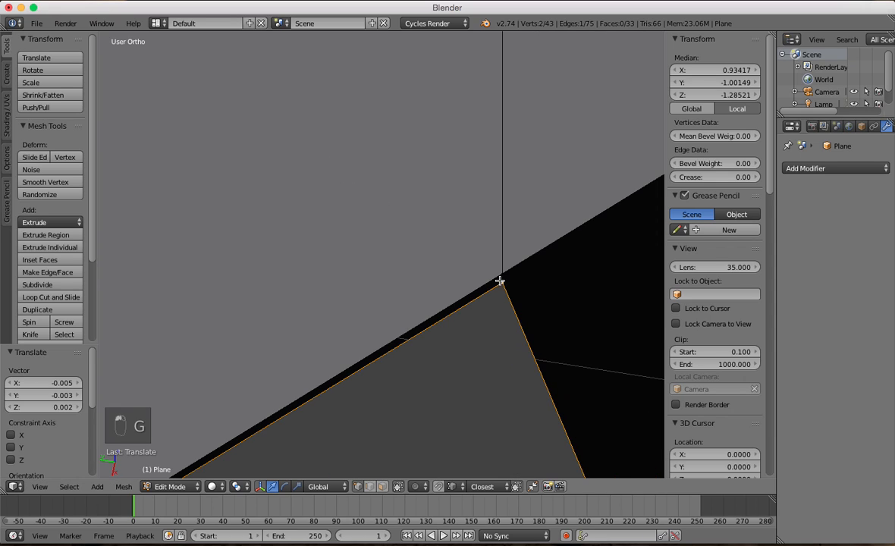
Merge the new face's corner vertex and the neighboring wall vertex at their center.
right_click(504, 284)
shift+right_click(502, 273)
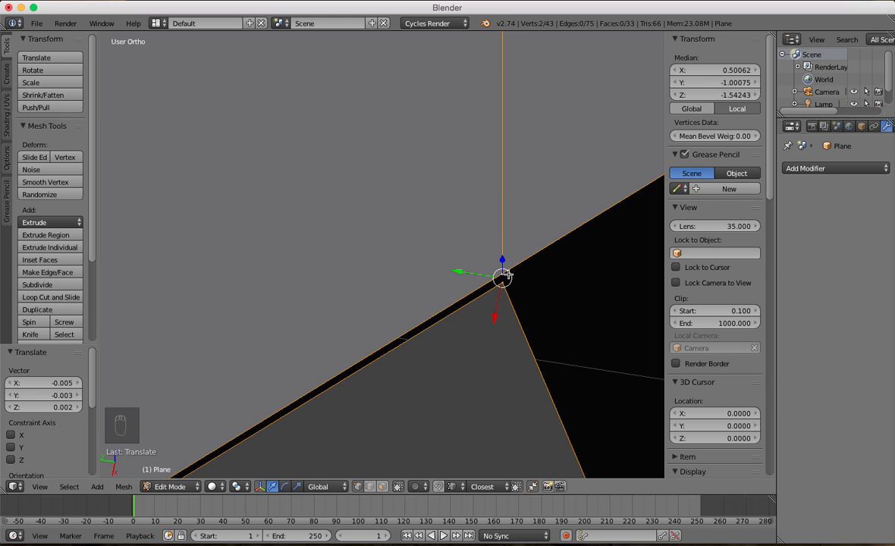
key(alt+m)
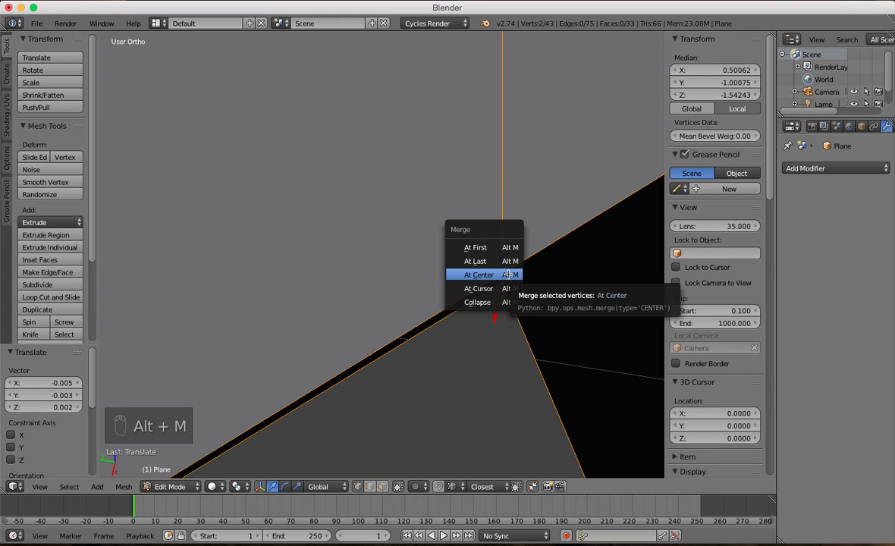
click(509, 274)
scroll(507, 274, down, 5)
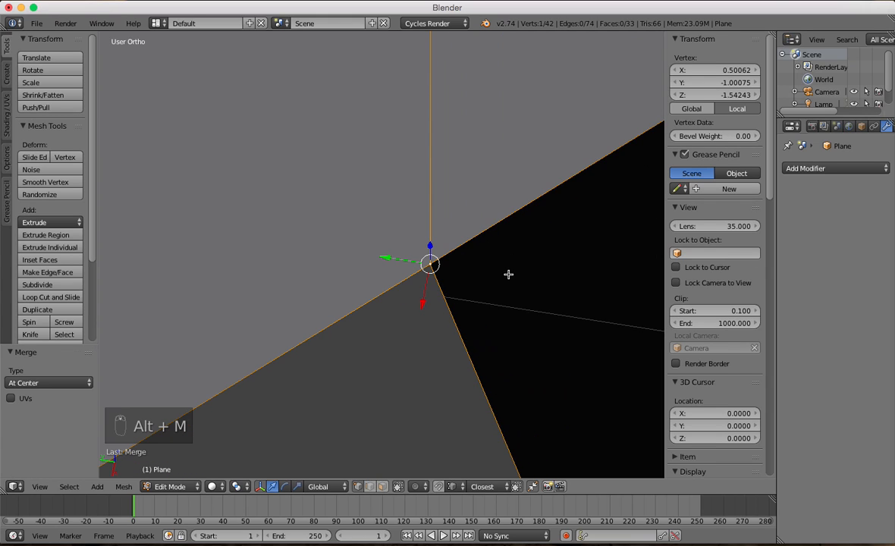
Examine the manually merged bottom face in Object Mode, and return to Edit Mode for a closer look.
scroll(448, 264, down, 9)
scroll(448, 264, down, 3)
key(Tab)
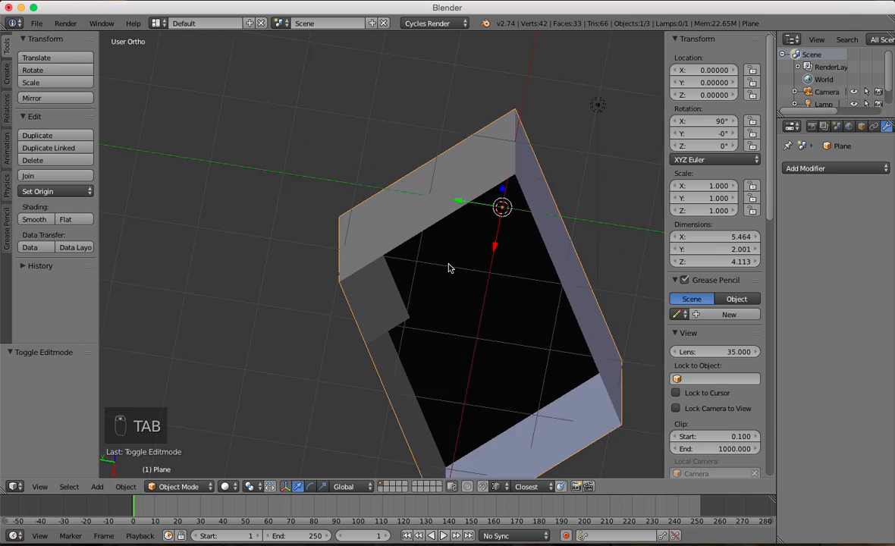
scroll(450, 265, down, 3)
scroll(447, 312, up, 5)
key(Tab)
middle_drag(391, 325, 425, 339)
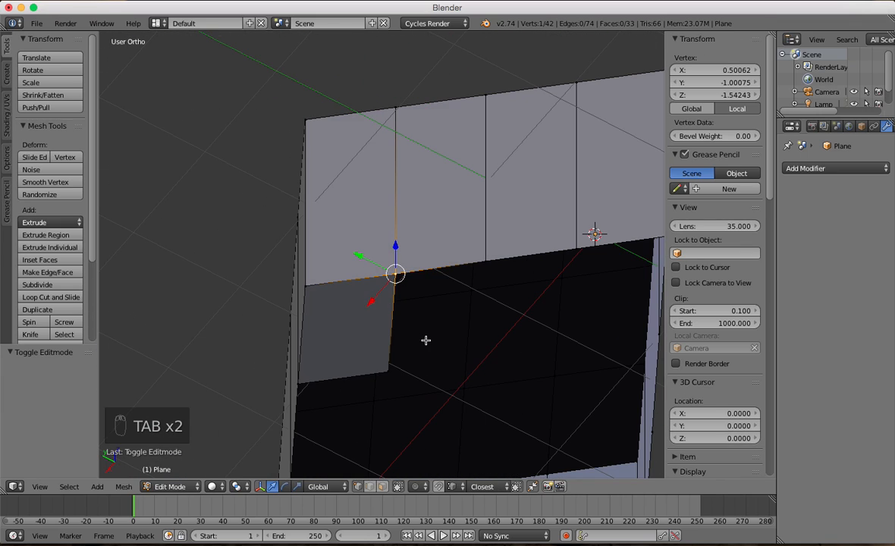
Select the new bottom face's free inner edge and extrude it along the wall, snapping its corner to the wall's next bottom vertex.
shift+right_click(394, 272)
middle_drag(395, 269, 427, 223)
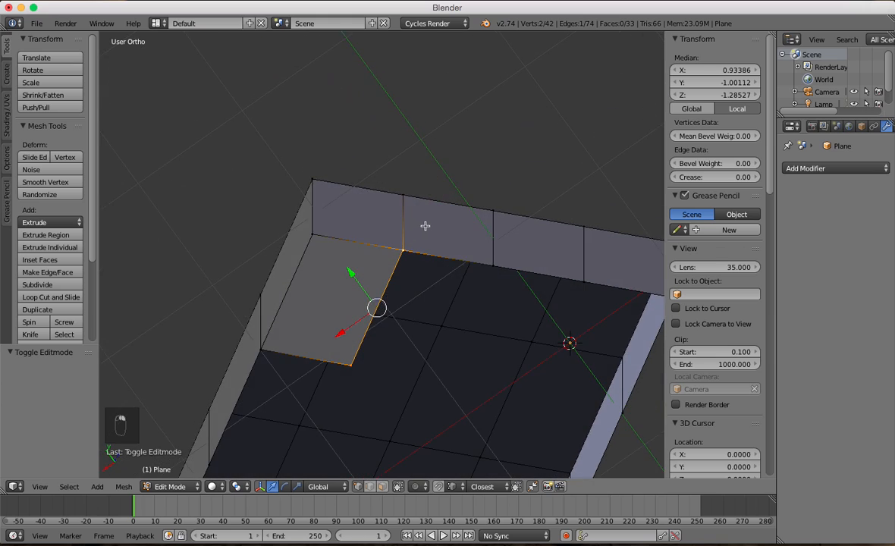
scroll(419, 234, up, 4)
shift+middle_drag(508, 237, 356, 145)
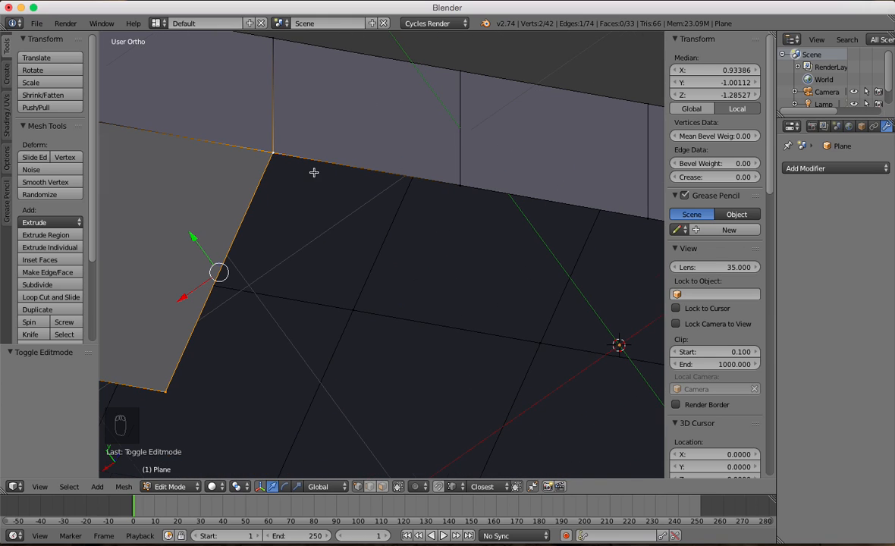
scroll(314, 172, down, 4)
middle_drag(290, 213, 376, 256)
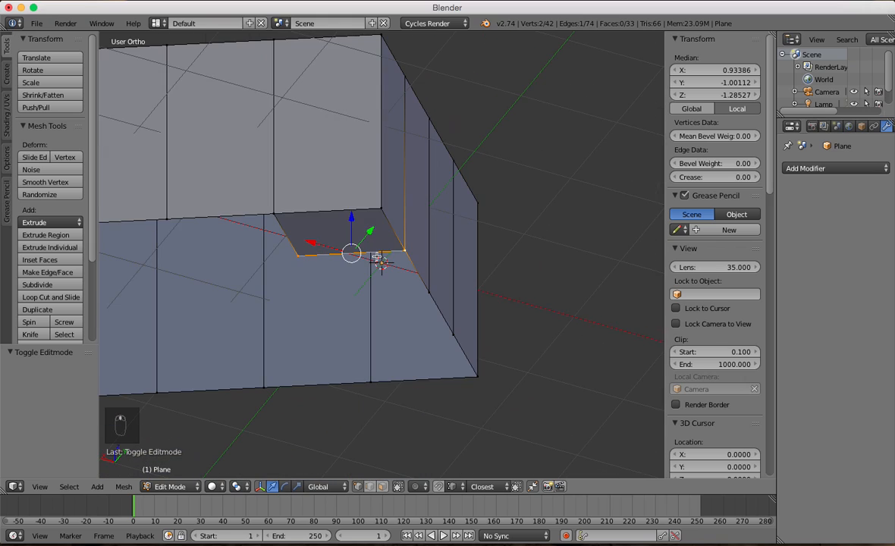
middle_drag(438, 219, 314, 274)
scroll(314, 274, up, 4)
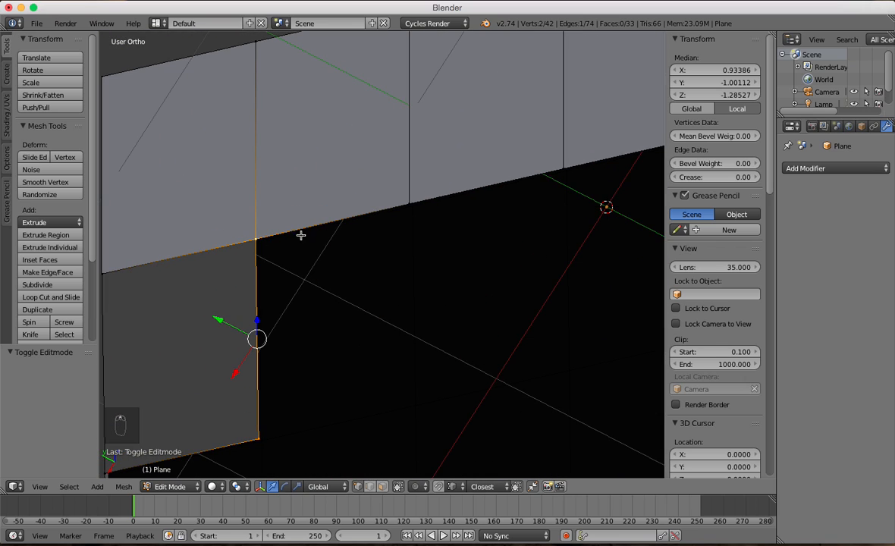
key(e)
click(410, 203)
Try to extrude the bottom strip's free edge again toward the following wall vertex, and undo that extrusion.
key(e)
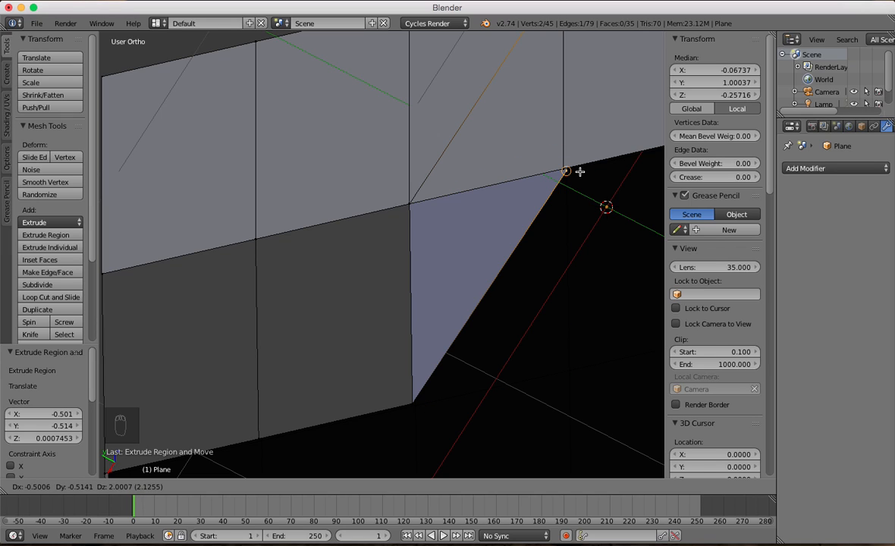
click(579, 171)
middle_drag(579, 171, 450, 181)
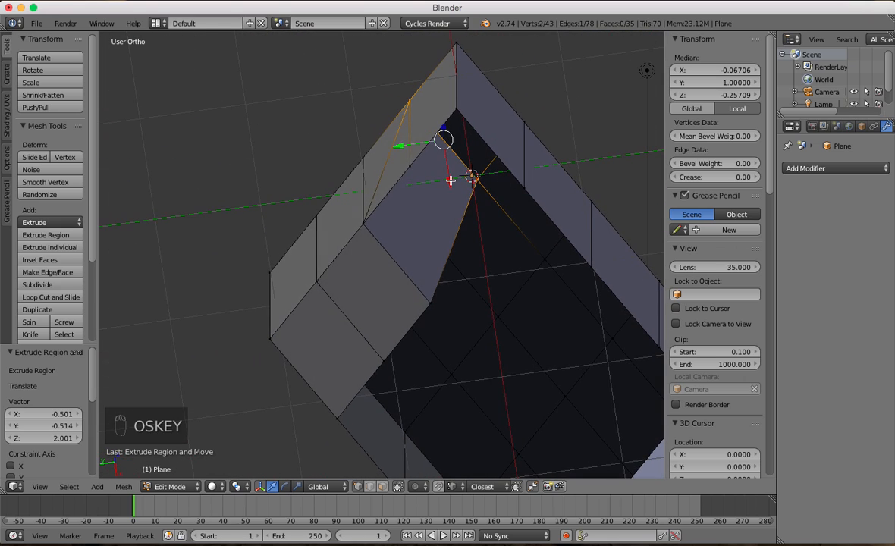
key(super+z)
Inspect the extended bottom strip up close, and switch to Object Mode to examine it.
scroll(409, 148, up, 3)
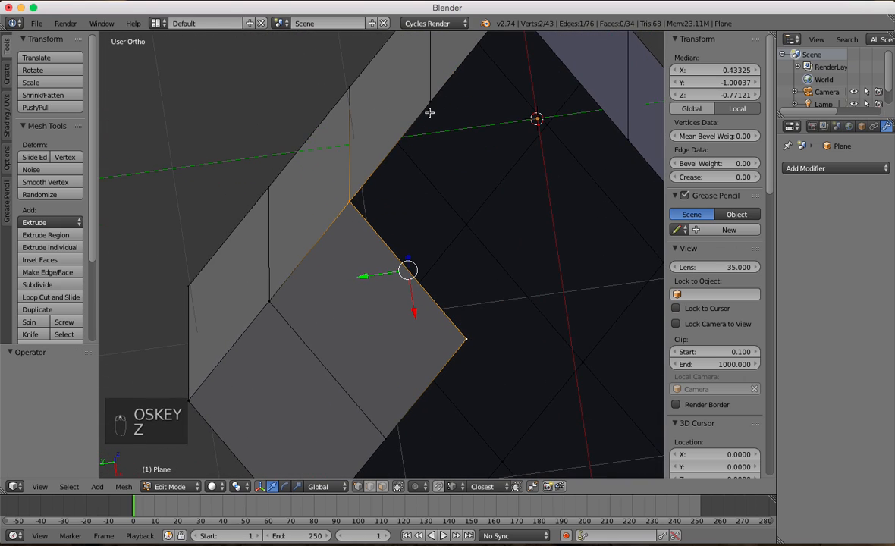
scroll(409, 198, down, 2)
key(Tab)
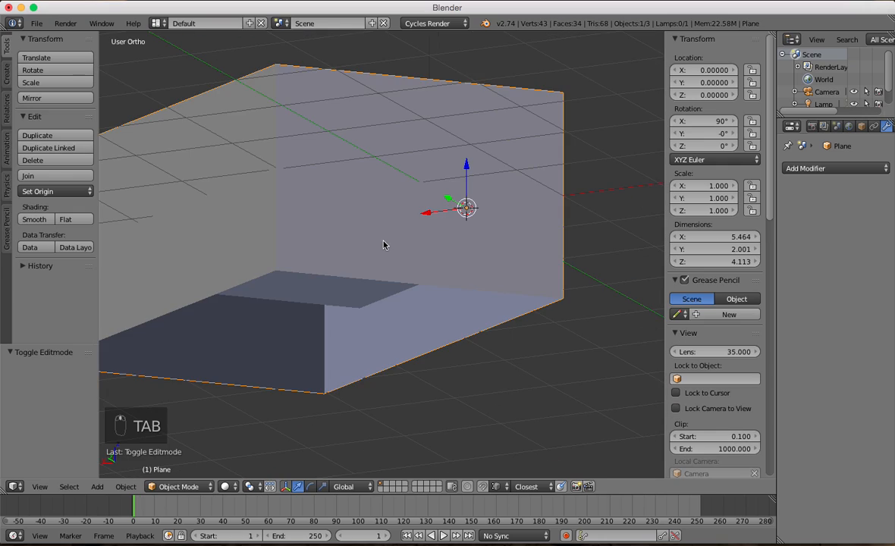